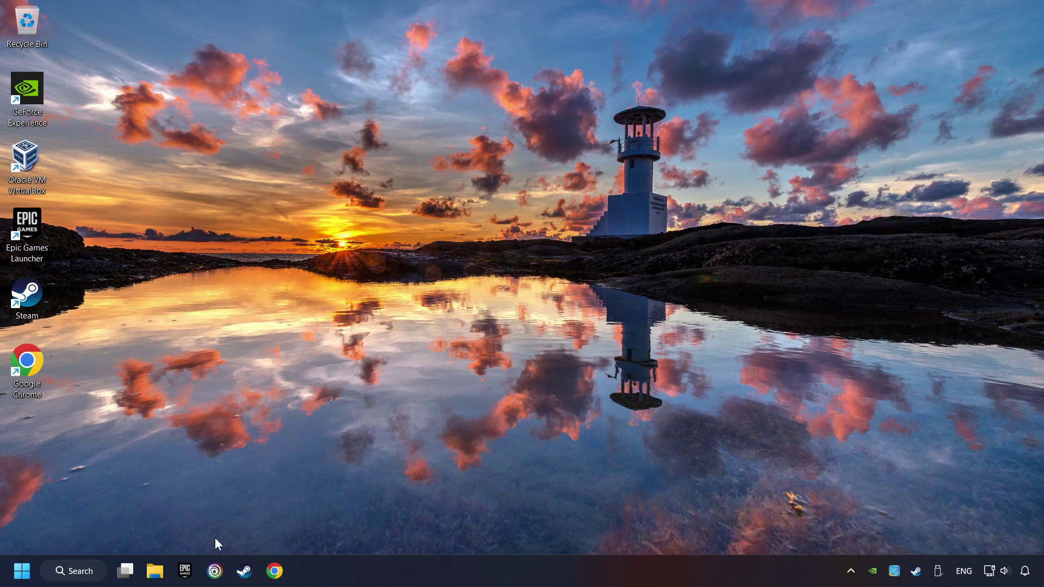
Search Windows for 'device manager' and open the Device Manager best match.
{"action": "left_click", "coordinate": [76, 569]}
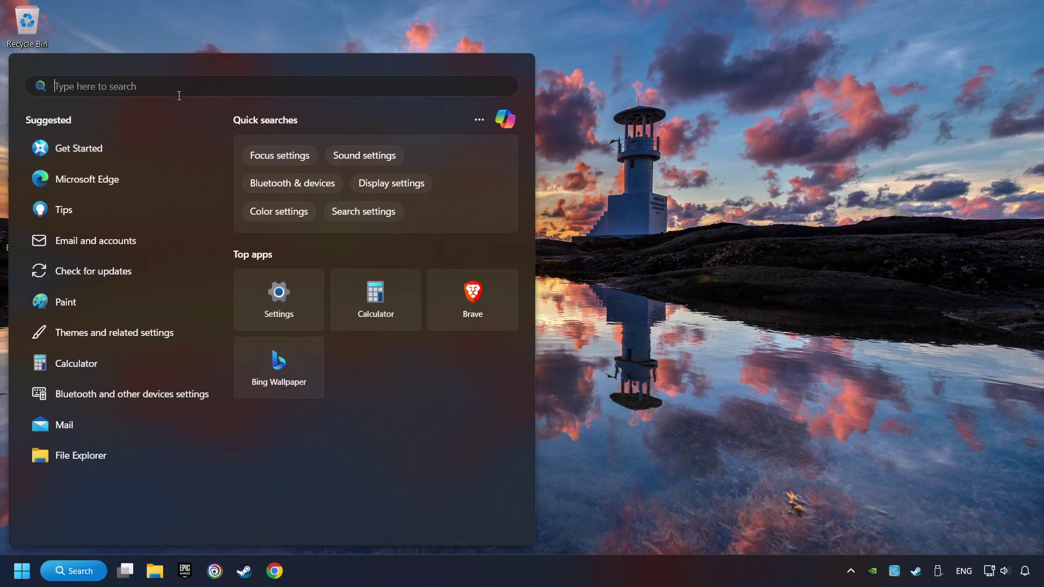
{"action": "type", "text": "device m"}
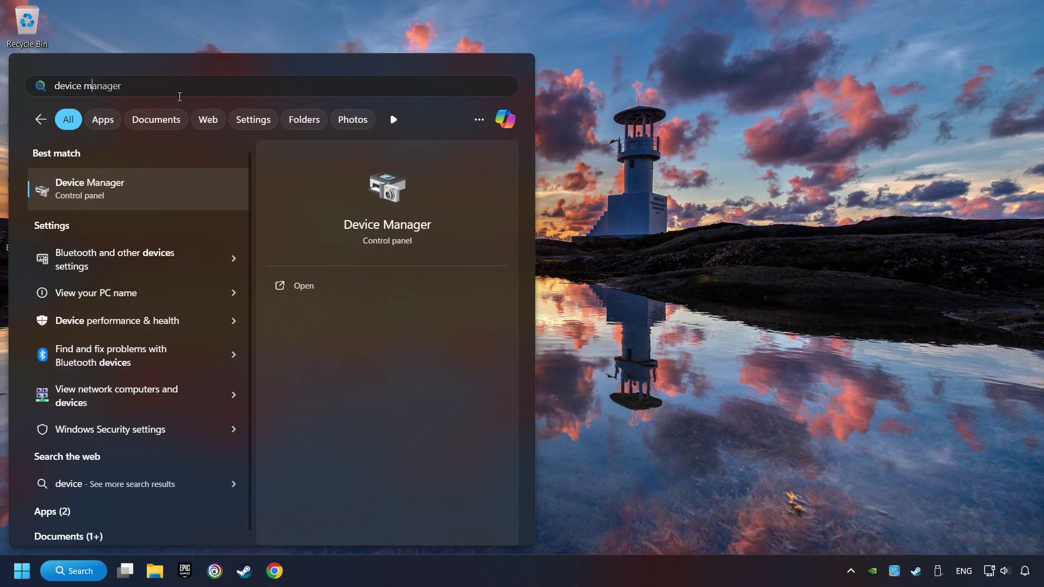
{"action": "type", "text": "anager"}
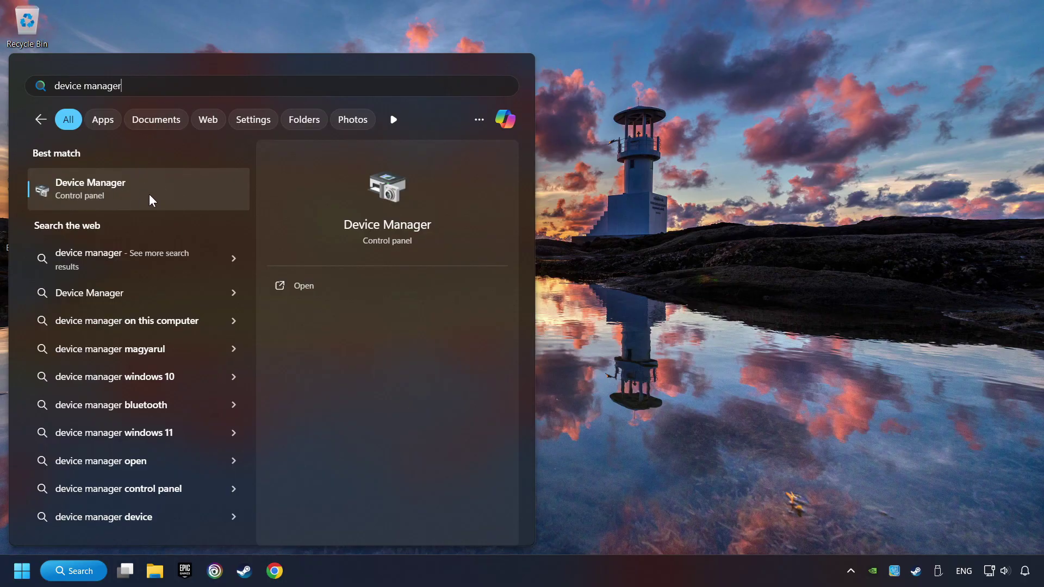
{"action": "left_click", "coordinate": [195, 191]}
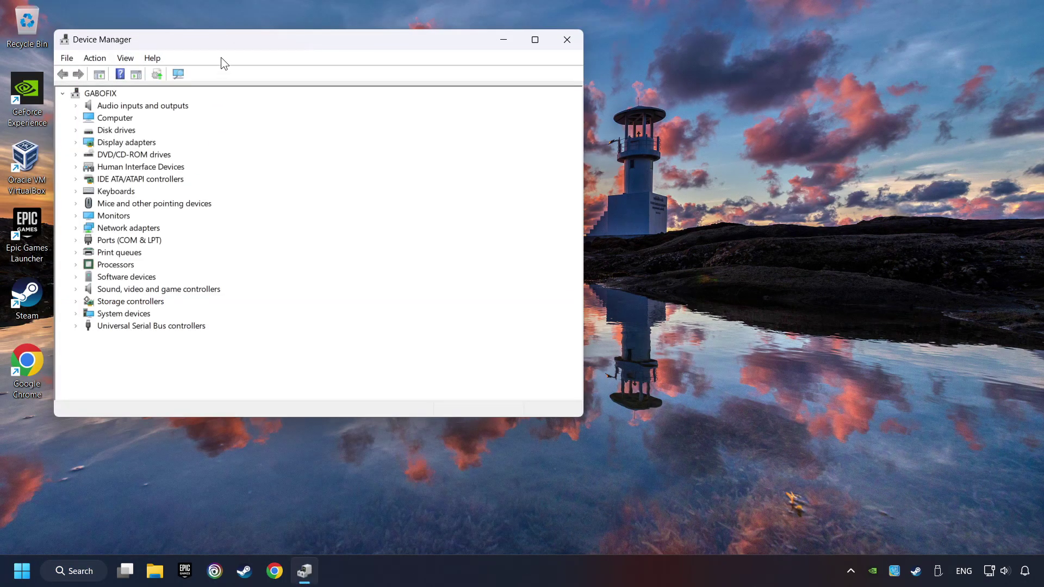
Automatically search for a newer NVIDIA GeForce GTX 1050 Ti driver and dismiss the already-installed result.
{"action": "left_click_drag", "start_coordinate": [231, 44], "coordinate": [414, 107]}
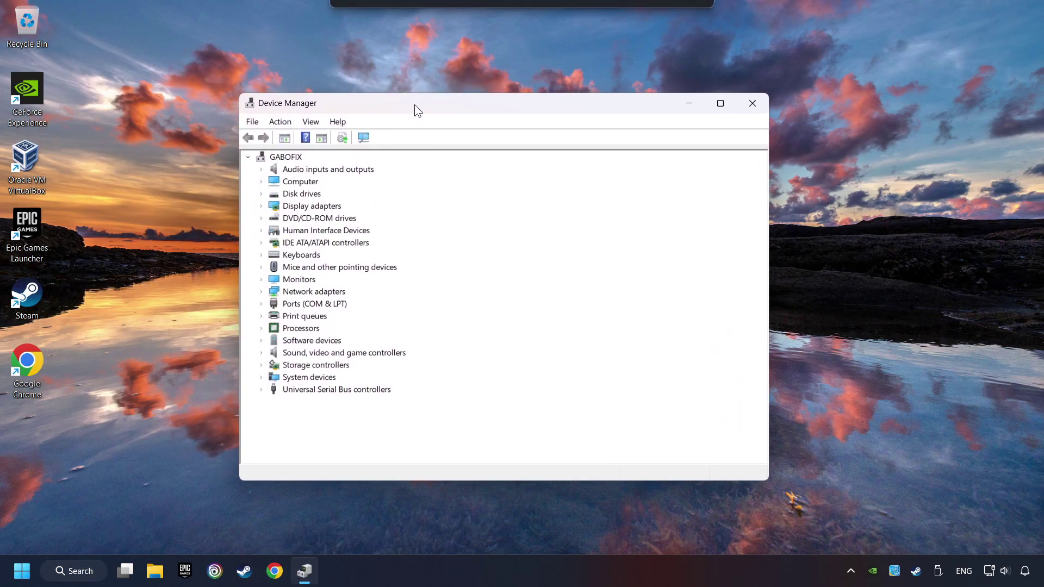
{"action": "left_click", "coordinate": [276, 205]}
{"action": "left_click", "coordinate": [261, 206]}
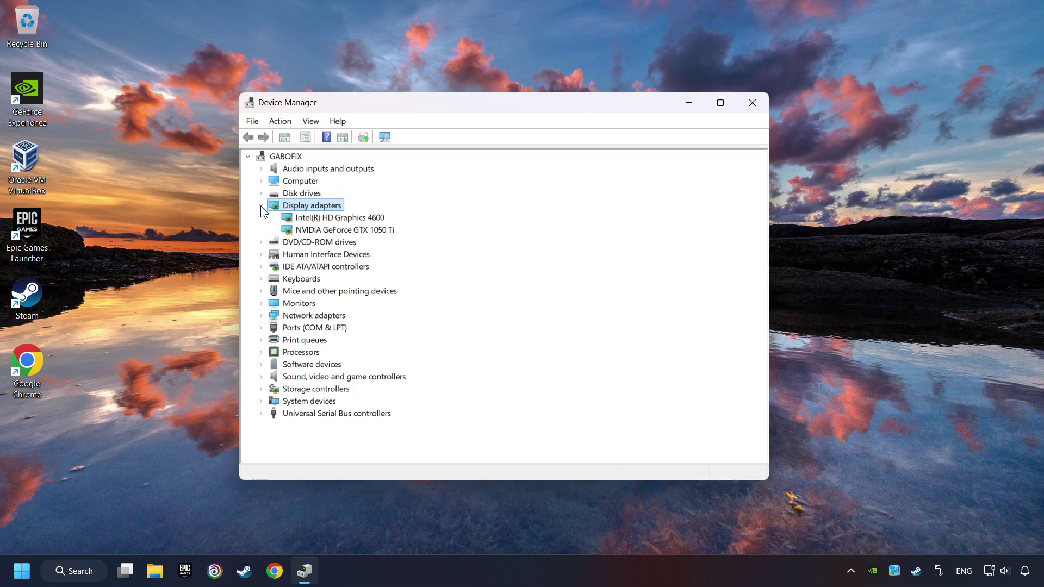
{"action": "left_click", "coordinate": [304, 230]}
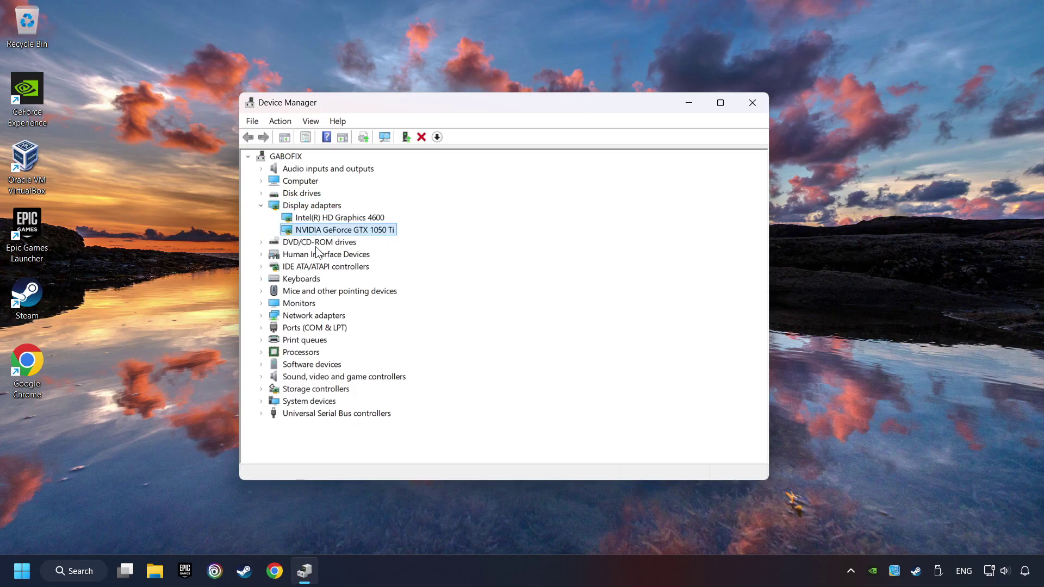
{"action": "right_click", "coordinate": [333, 230]}
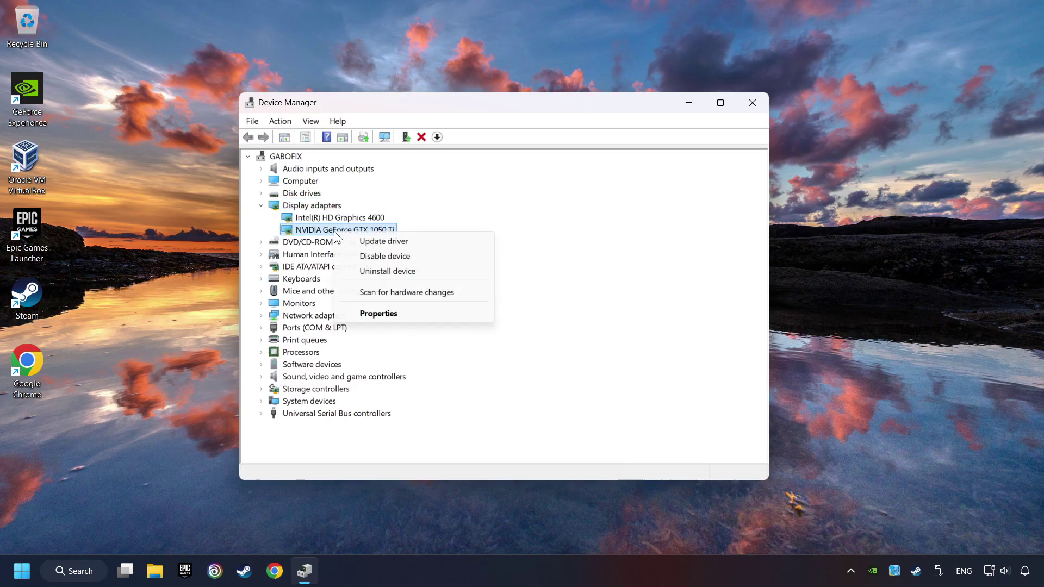
{"action": "left_click", "coordinate": [418, 243]}
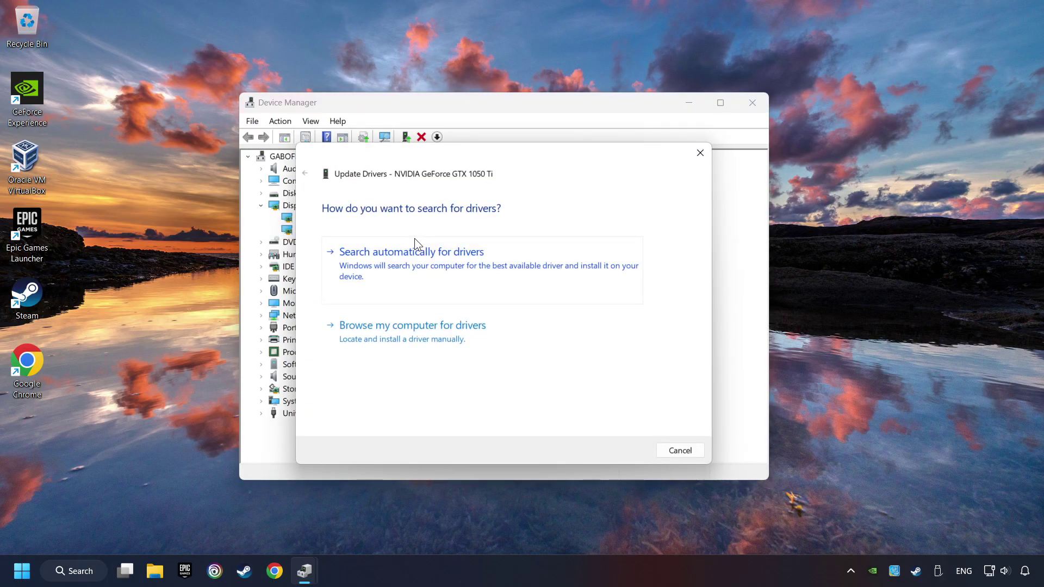
{"action": "left_click", "coordinate": [435, 257]}
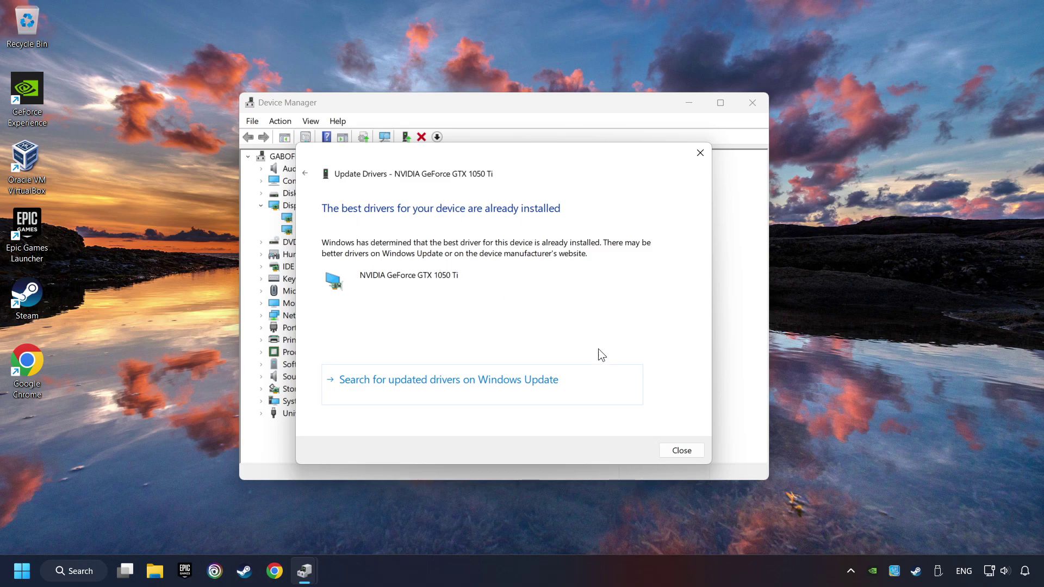
{"action": "left_click", "coordinate": [681, 450]}
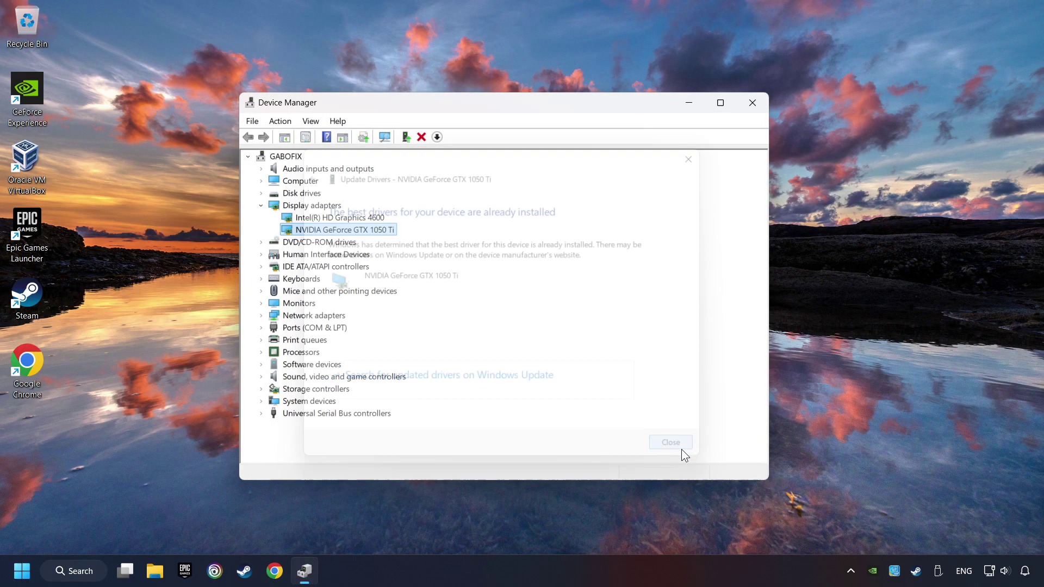
Close Device Manager and Google 'nvidia geforce driver download', opening the Official GeForce Drivers page.
{"action": "left_click", "coordinate": [754, 107]}
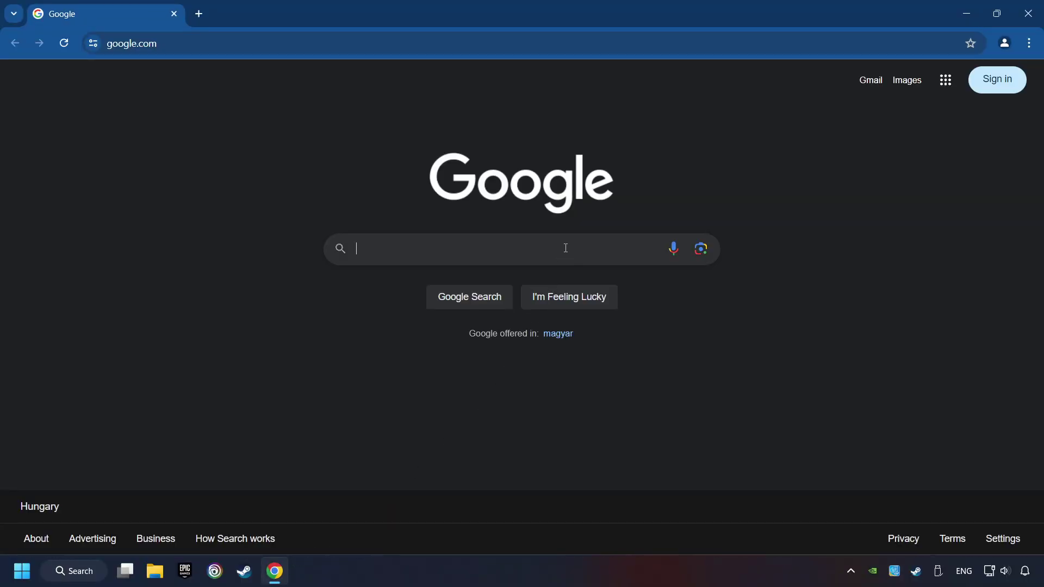
{"action": "type", "text": "nvidia g"}
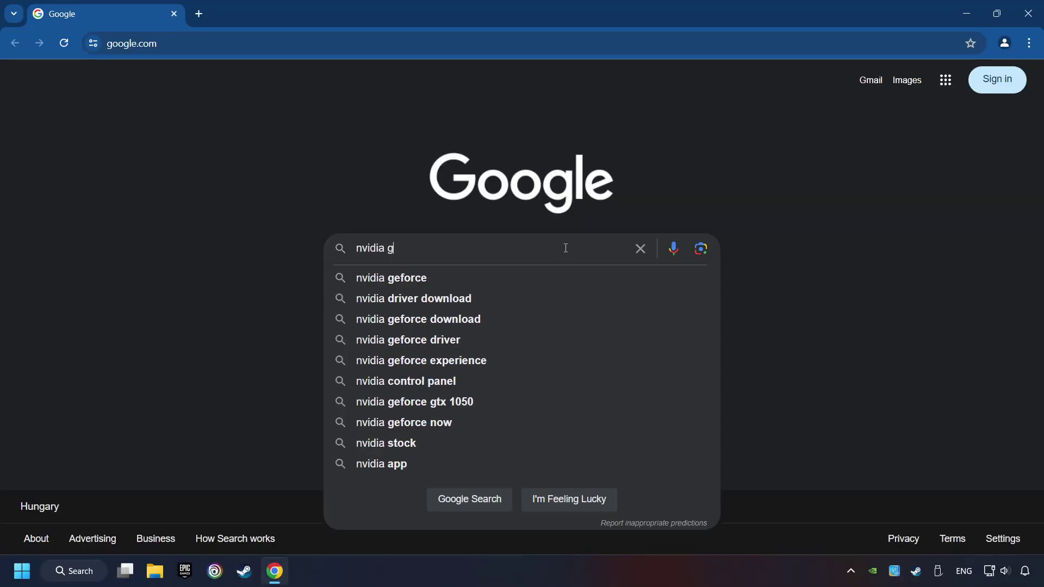
{"action": "type", "text": "eforce d"}
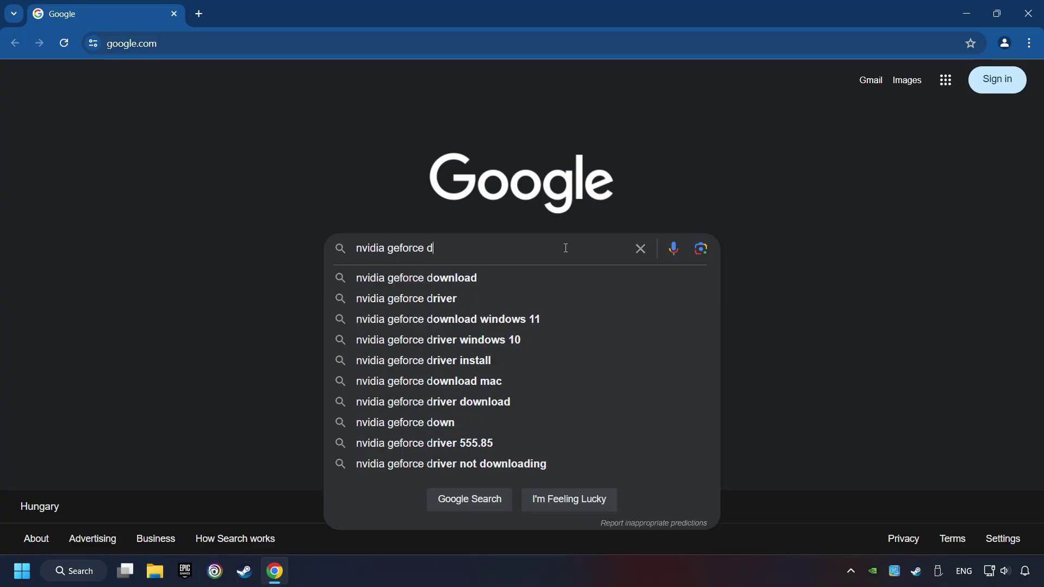
{"action": "type", "text": "river download"}
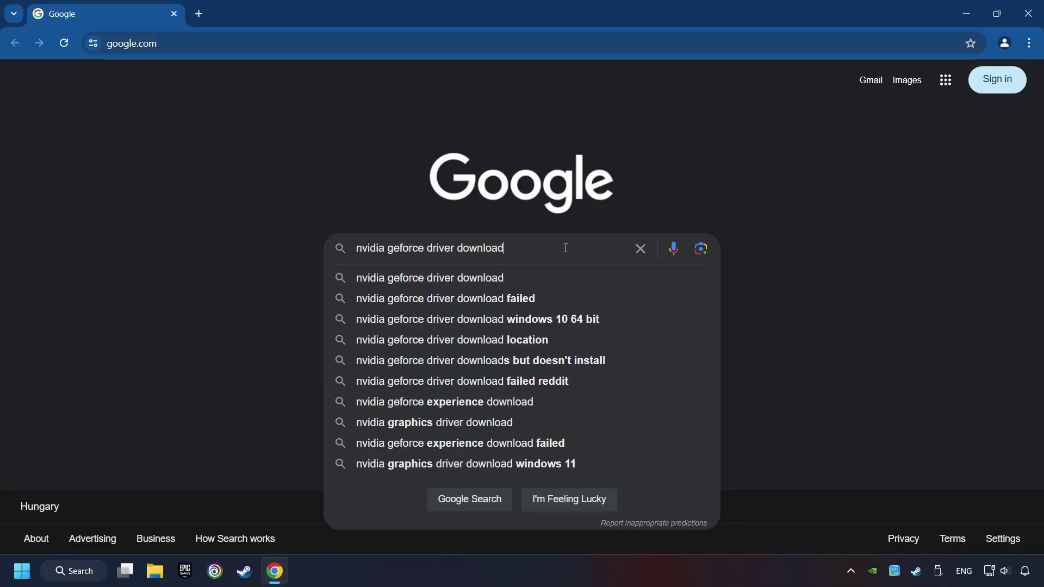
{"action": "key", "text": "Return"}
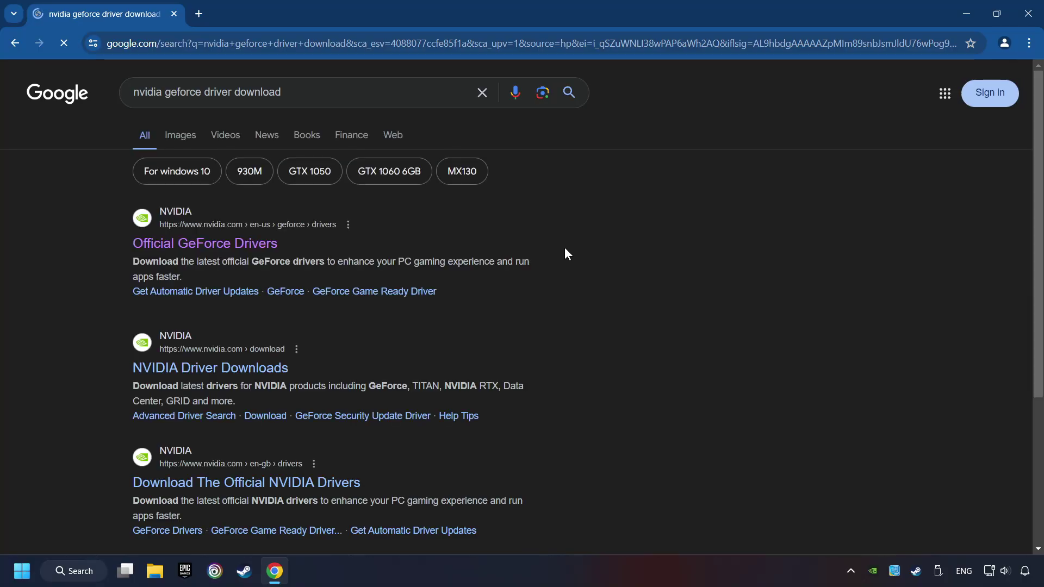
{"action": "left_click", "coordinate": [218, 244]}
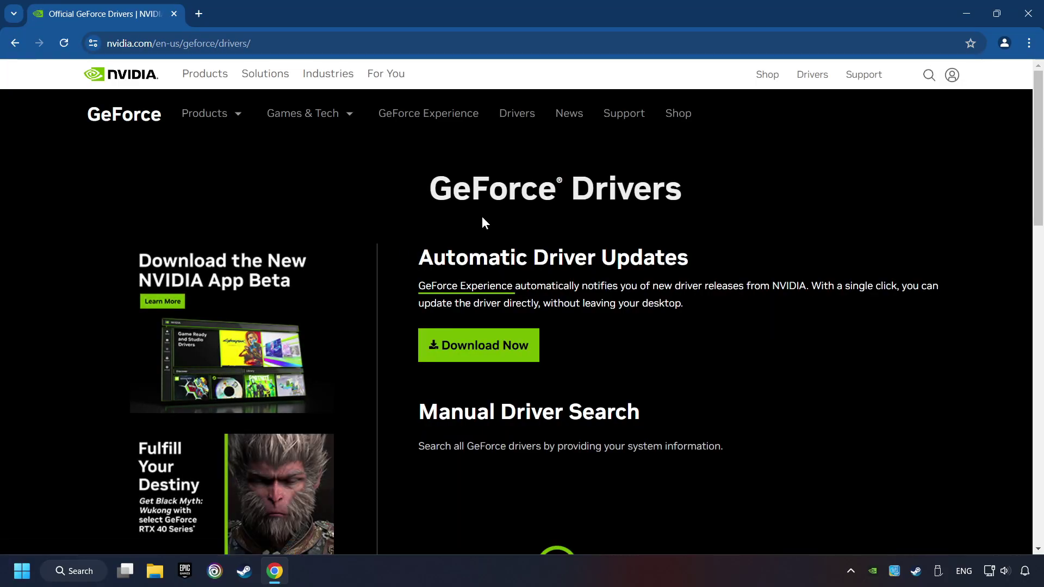
Download the GeForce Experience installer and launch it from Chrome's recent downloads.
{"action": "left_click", "coordinate": [489, 353]}
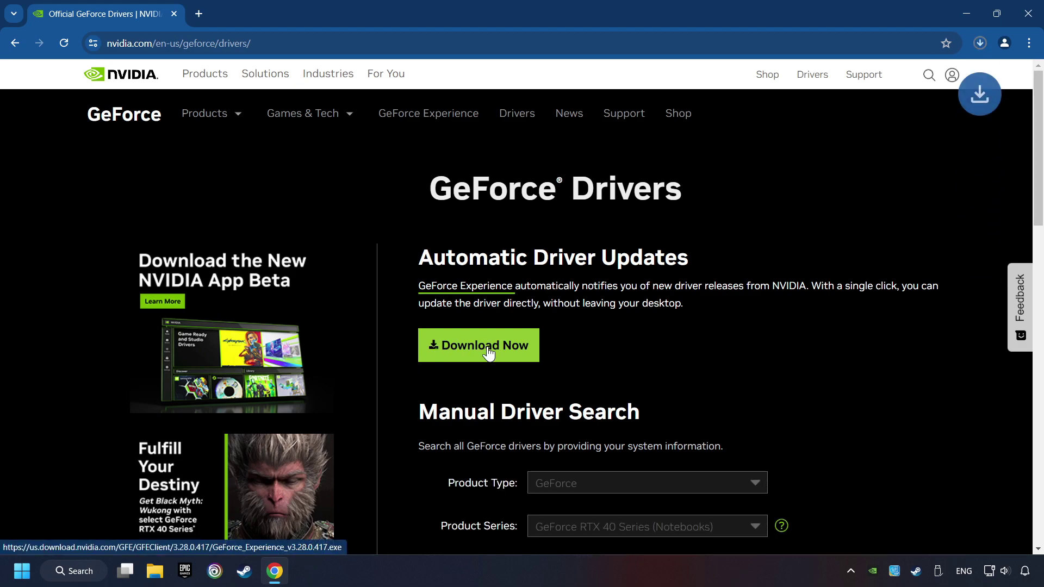
{"action": "left_click", "coordinate": [979, 44]}
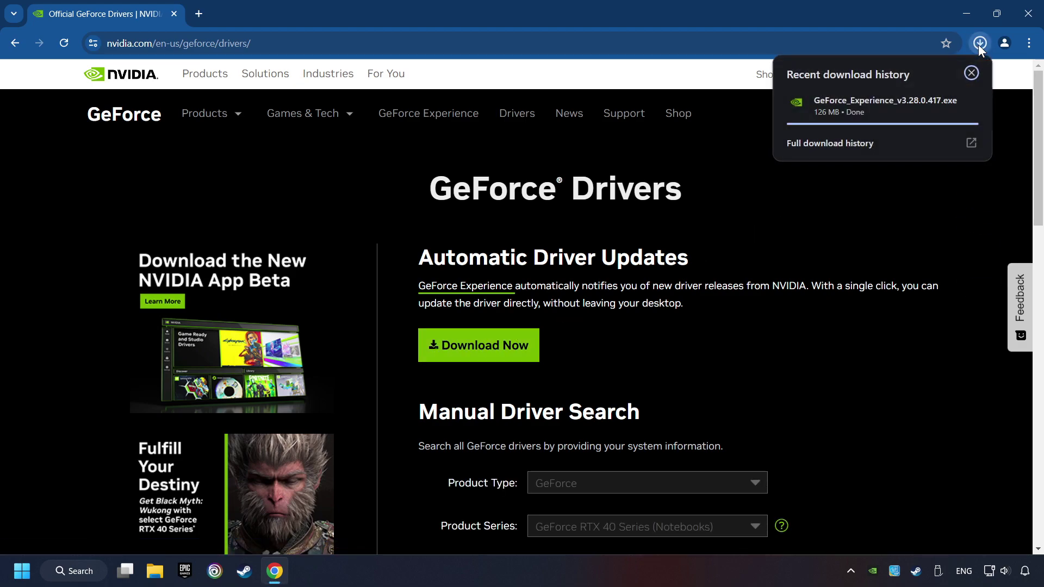
{"action": "left_click", "coordinate": [882, 106]}
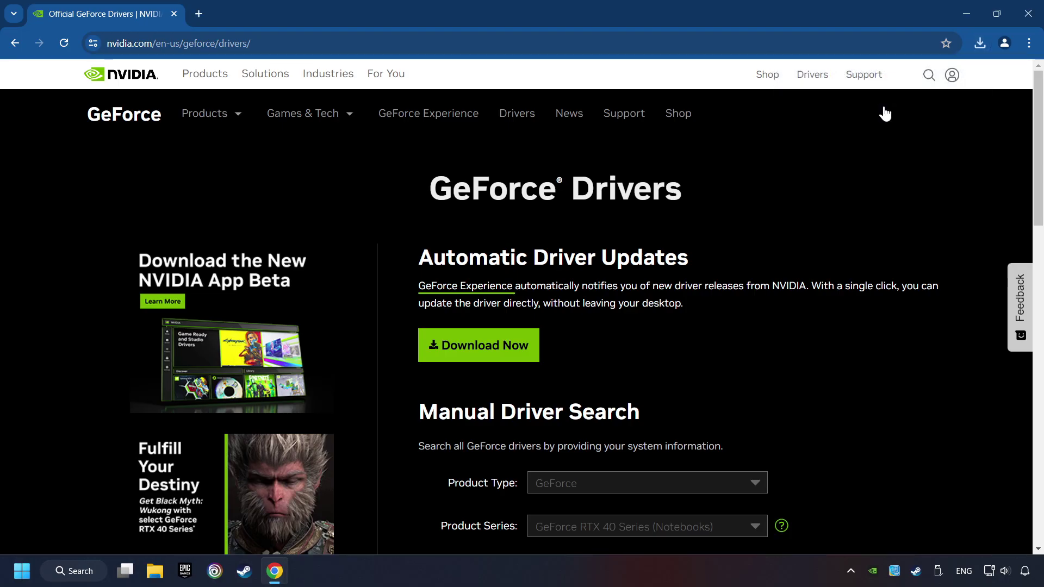
Close Chrome and accept the terms to install GeForce Experience 3.28.0.417.
{"action": "left_click", "coordinate": [1027, 13]}
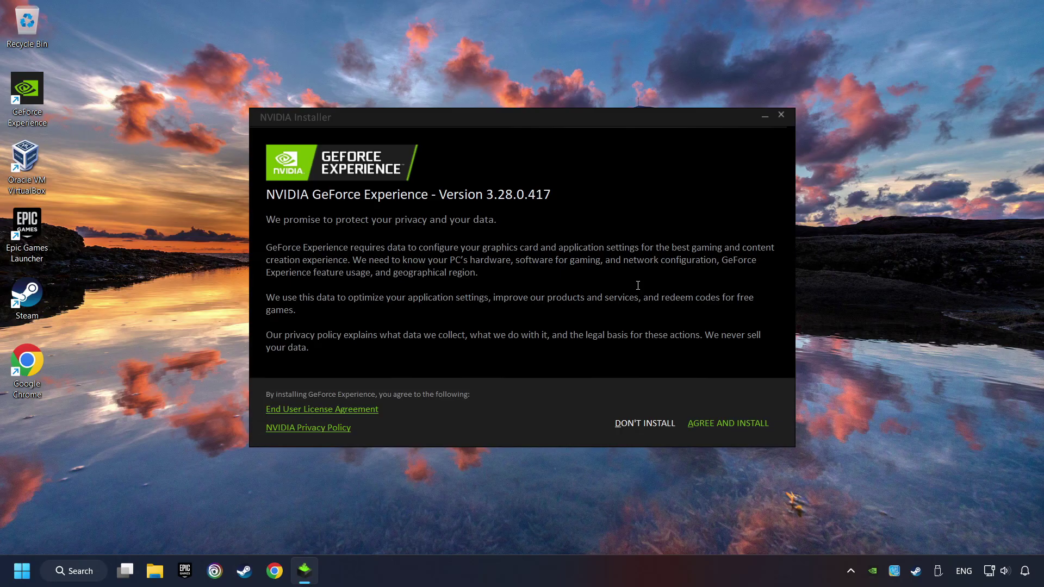
{"action": "left_click", "coordinate": [741, 423]}
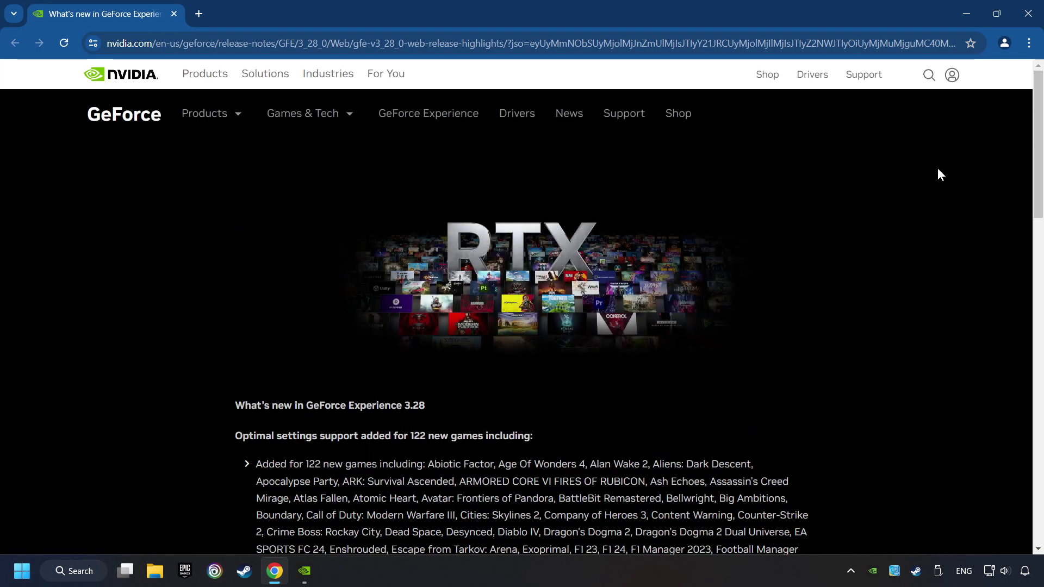
Check for driver updates on the DRIVERS tab, confirming Game Ready Driver 556.12 is current, then exit.
{"action": "left_click", "coordinate": [1028, 16]}
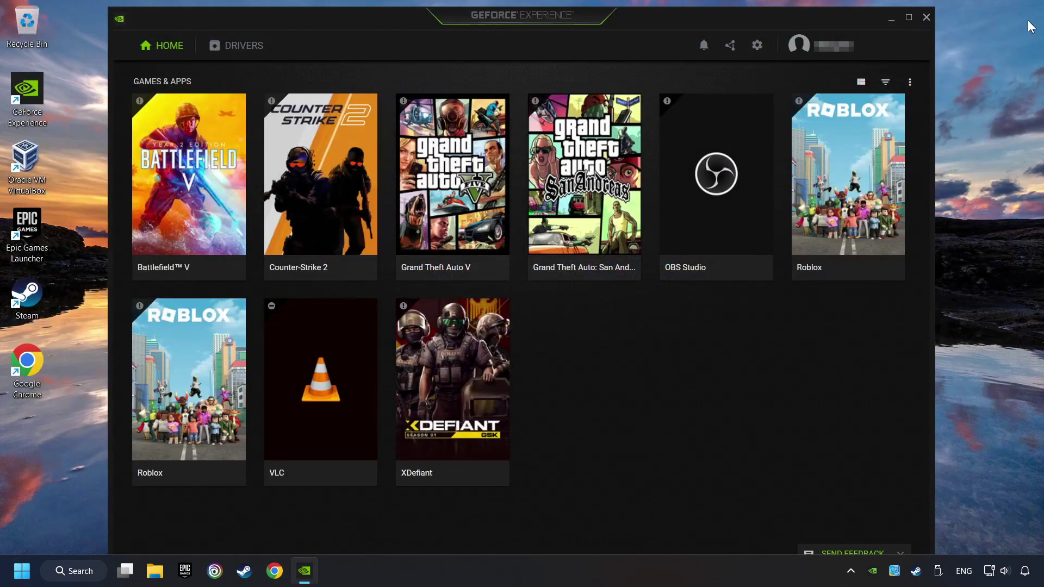
{"action": "left_click", "coordinate": [243, 52]}
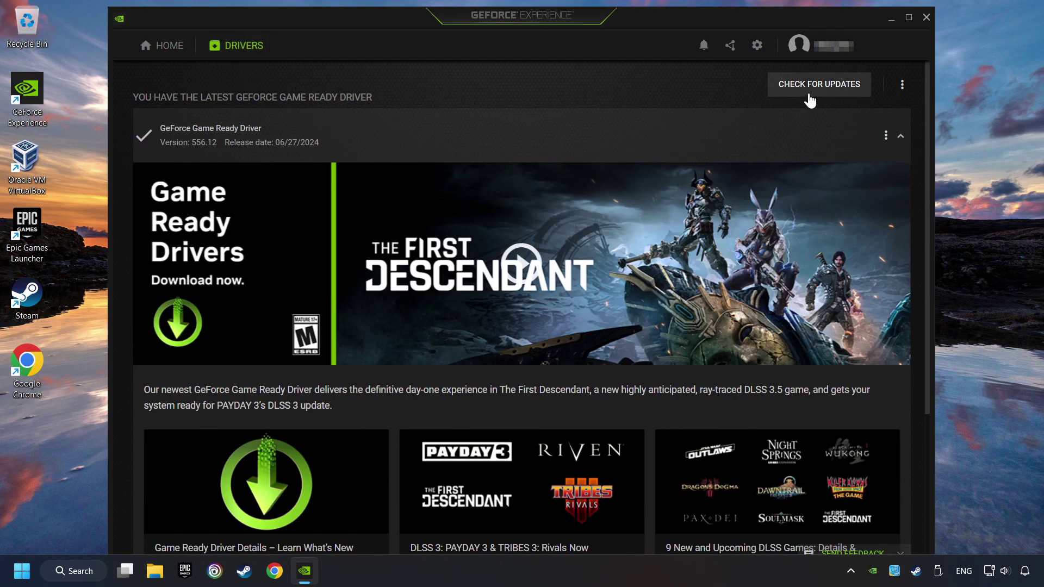
{"action": "left_click", "coordinate": [831, 89]}
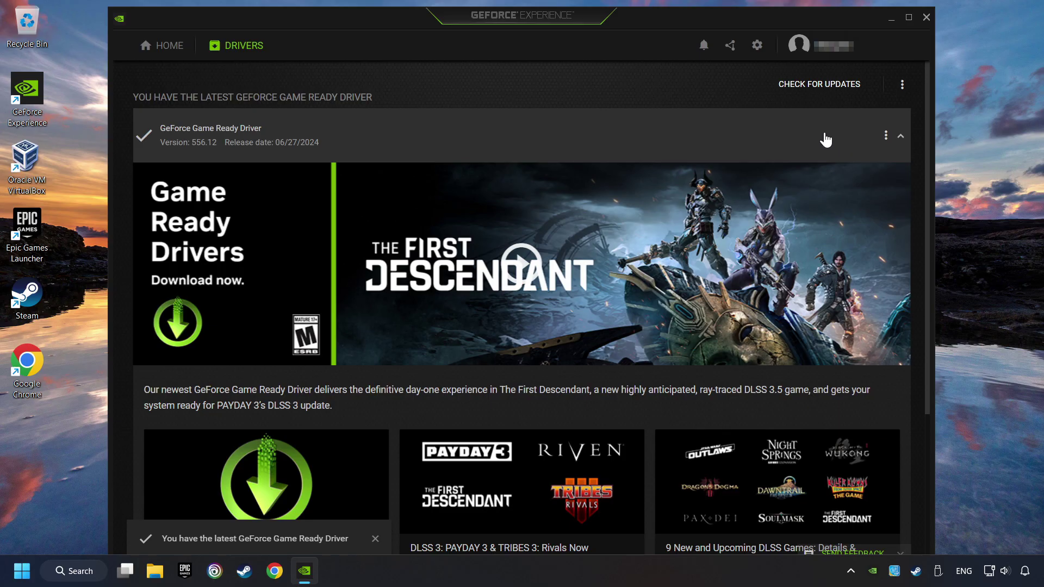
{"action": "left_click", "coordinate": [925, 18]}
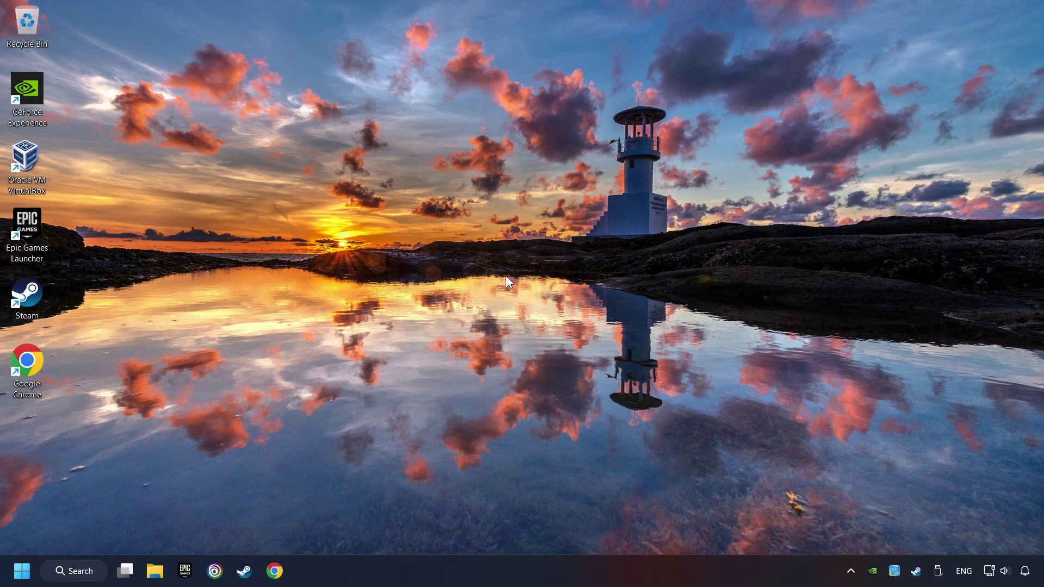
Search Windows for 'graphics settings' and open Settings at System > Display > Graphics.
{"action": "left_click", "coordinate": [80, 575]}
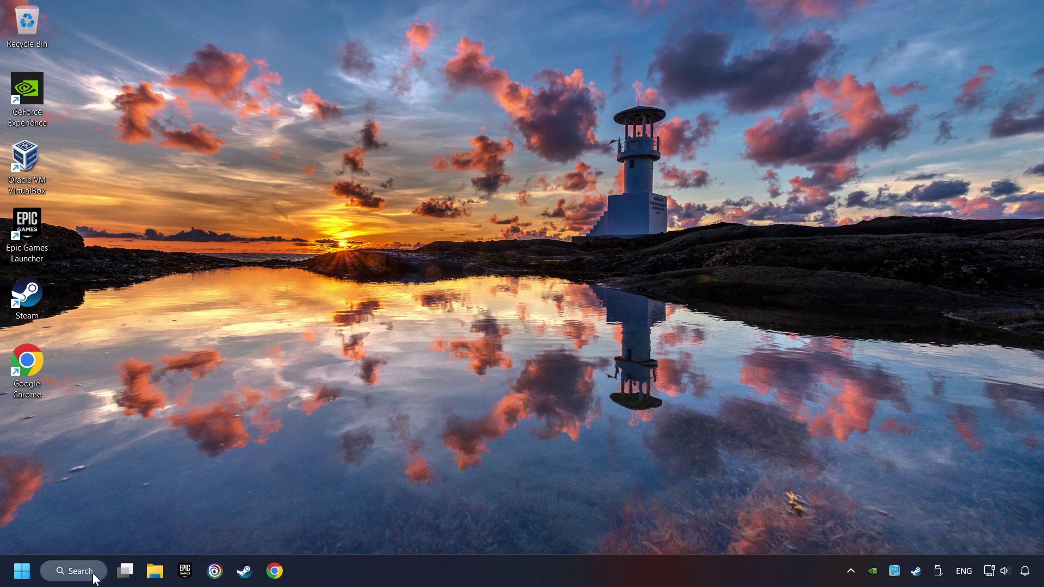
{"action": "type", "text": "gr"}
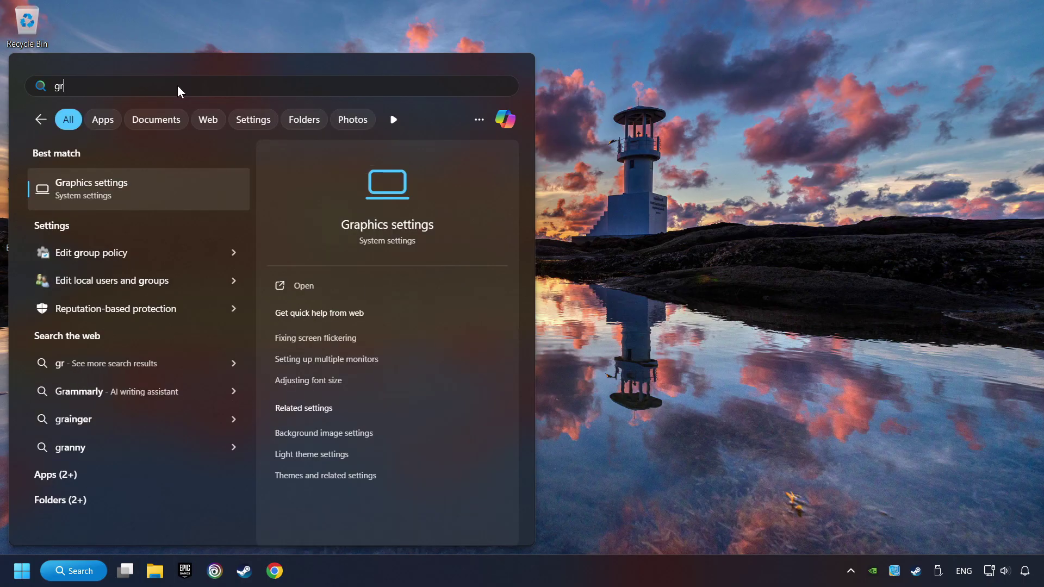
{"action": "type", "text": "aphics settings"}
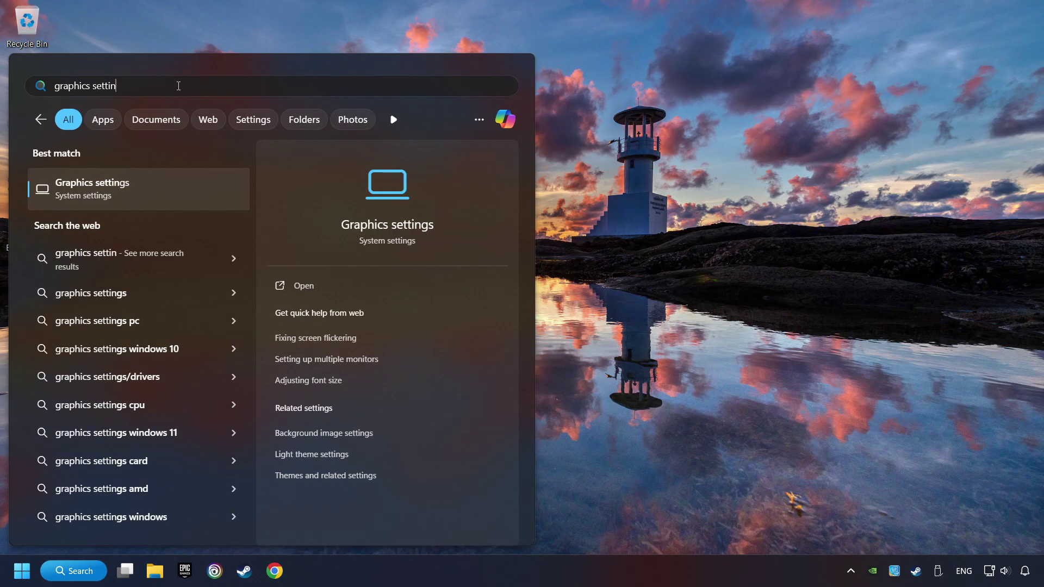
{"action": "left_click", "coordinate": [187, 190]}
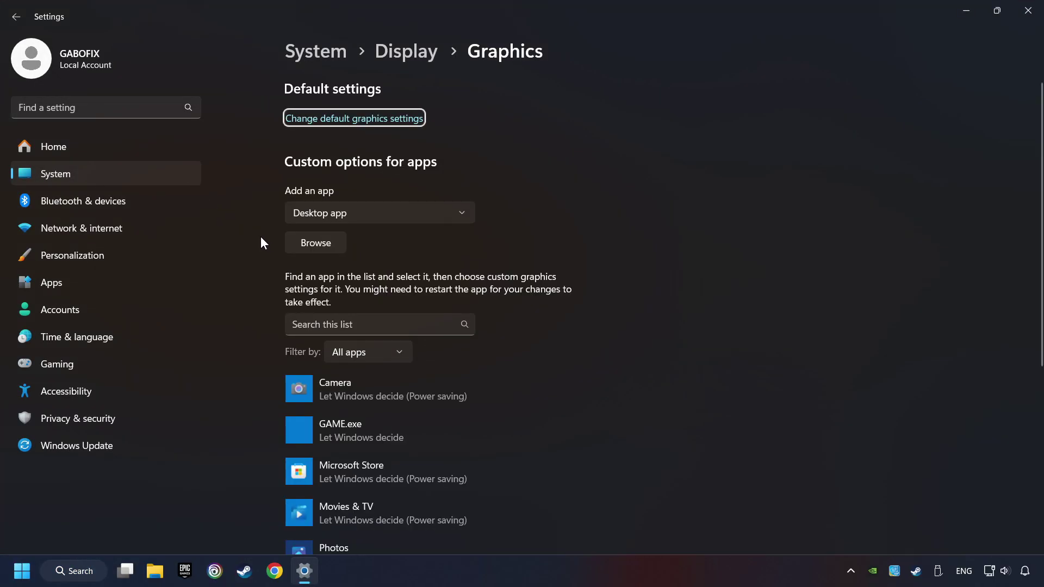
Choose High performance in GAME.exe's graphics options, save it, and close Settings.
{"action": "scroll", "coordinate": [256, 240], "scroll_direction": "down", "scroll_amount": 3}
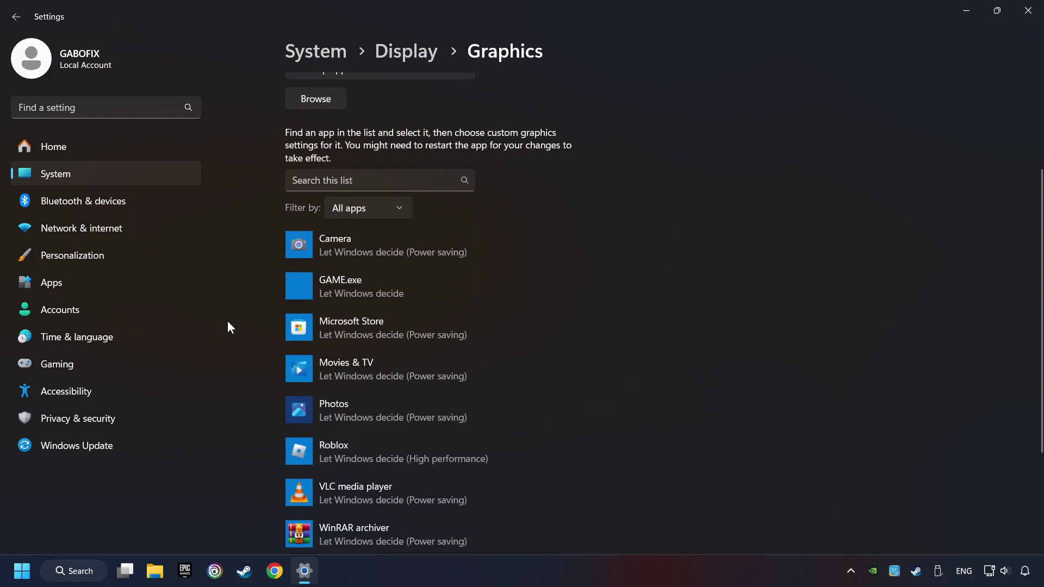
{"action": "scroll", "coordinate": [245, 300], "scroll_direction": "up", "scroll_amount": 3}
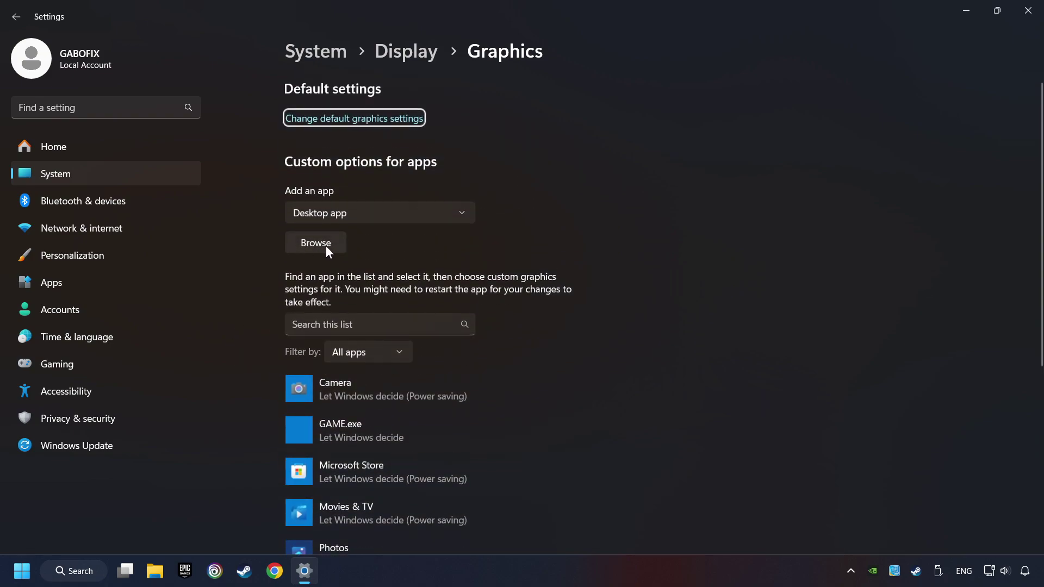
{"action": "left_click", "coordinate": [327, 248]}
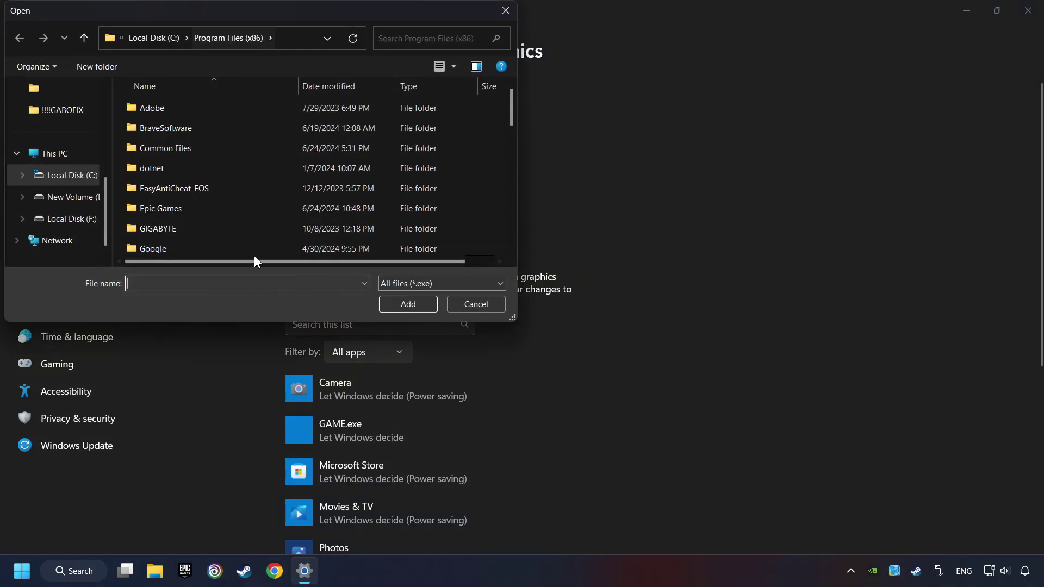
{"action": "left_click", "coordinate": [505, 12]}
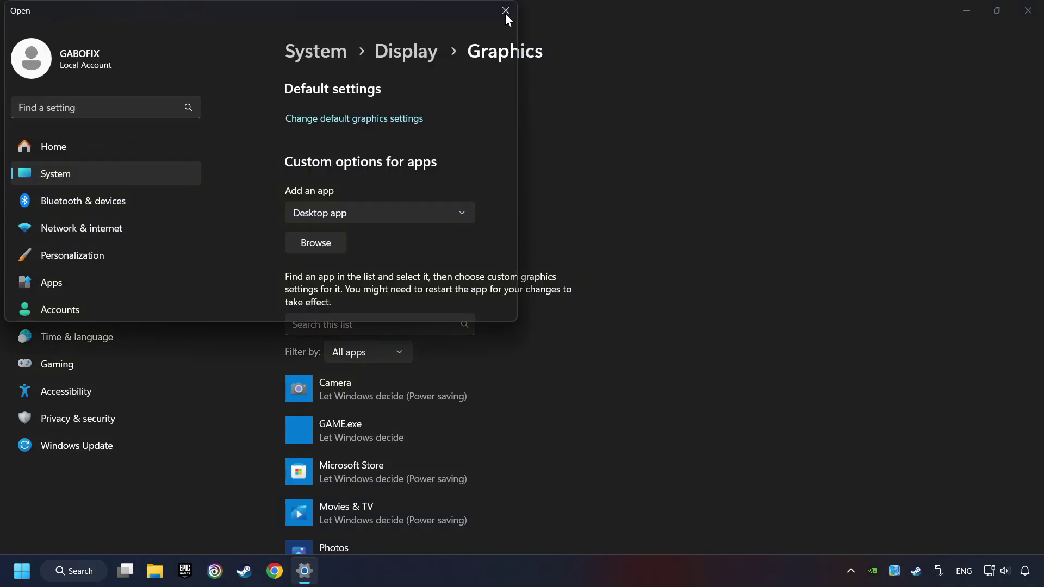
{"action": "scroll", "coordinate": [231, 263], "scroll_direction": "down", "scroll_amount": 3}
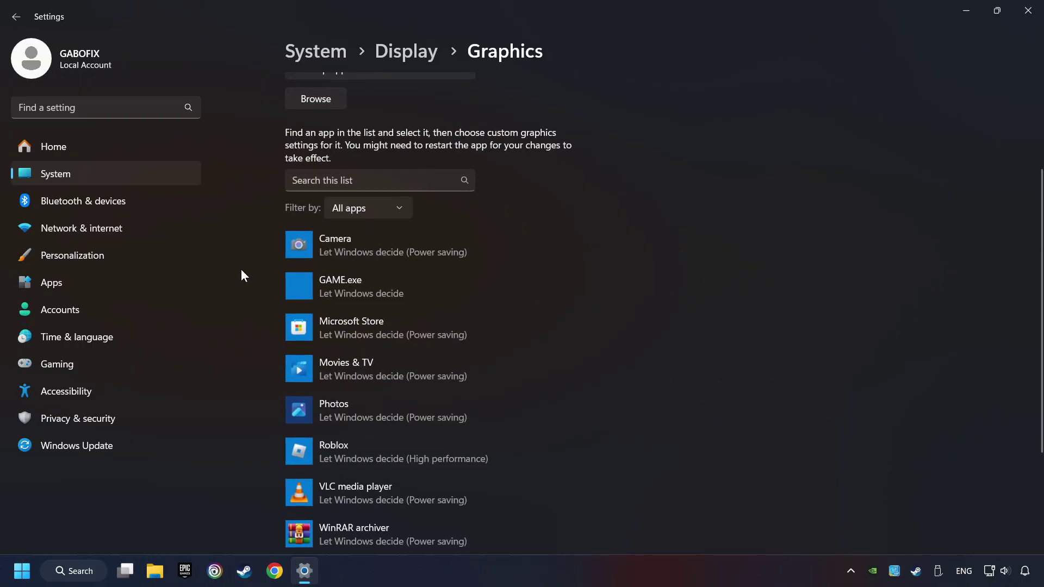
{"action": "left_click", "coordinate": [340, 282]}
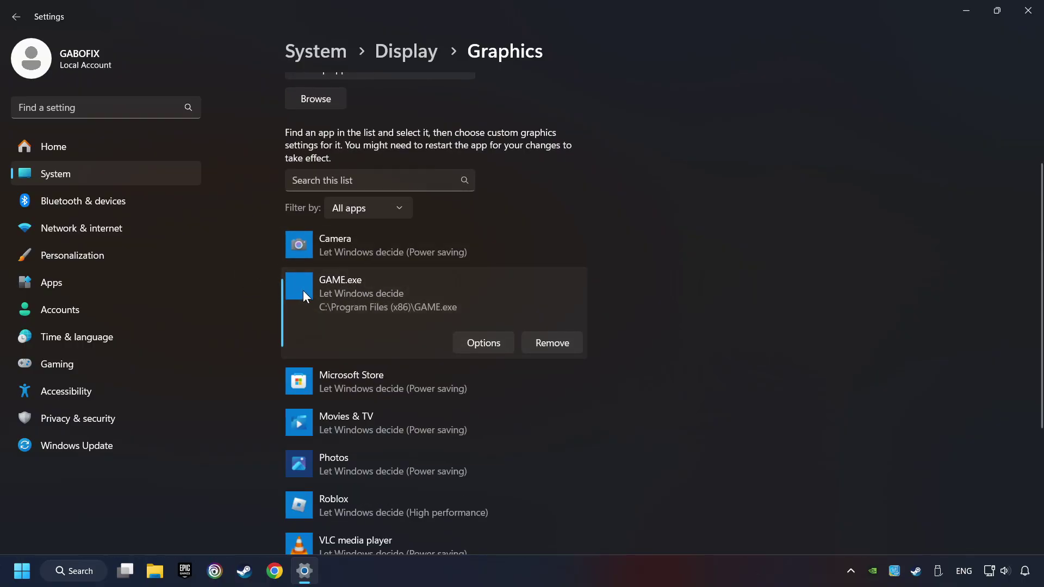
{"action": "left_click", "coordinate": [488, 343]}
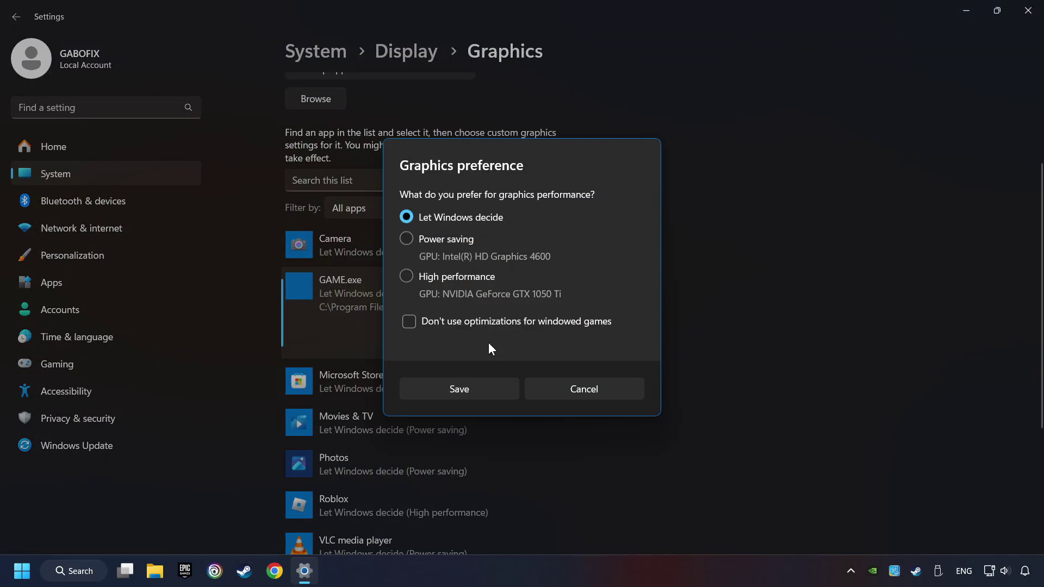
{"action": "left_click", "coordinate": [405, 278]}
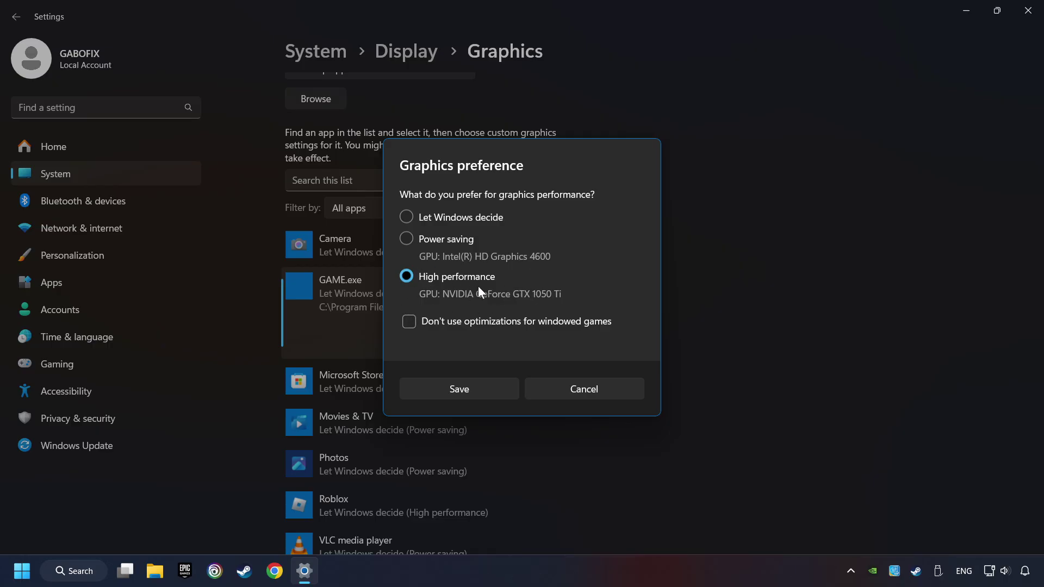
{"action": "left_click", "coordinate": [469, 388]}
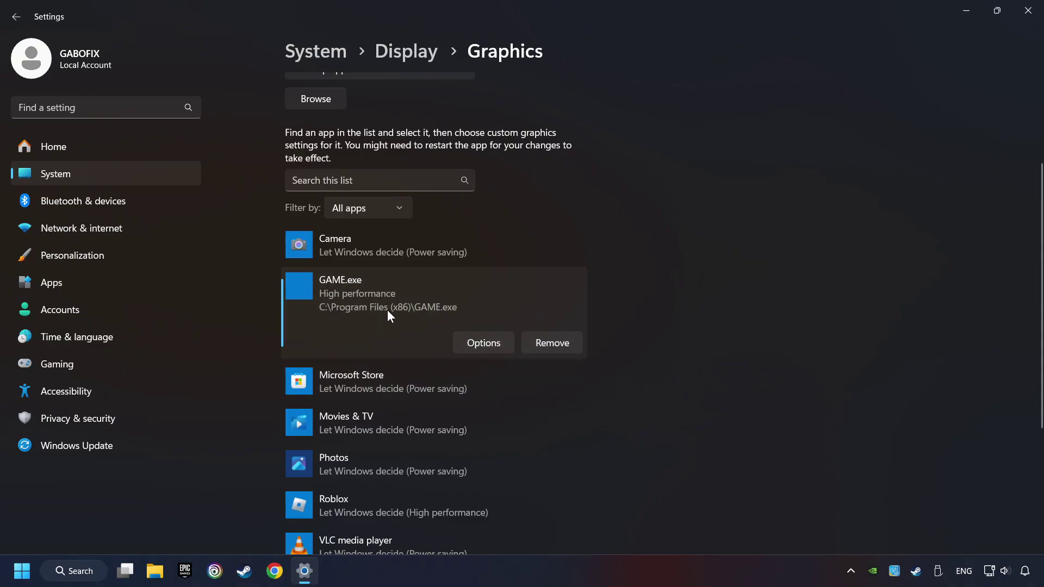
{"action": "left_click", "coordinate": [1028, 12]}
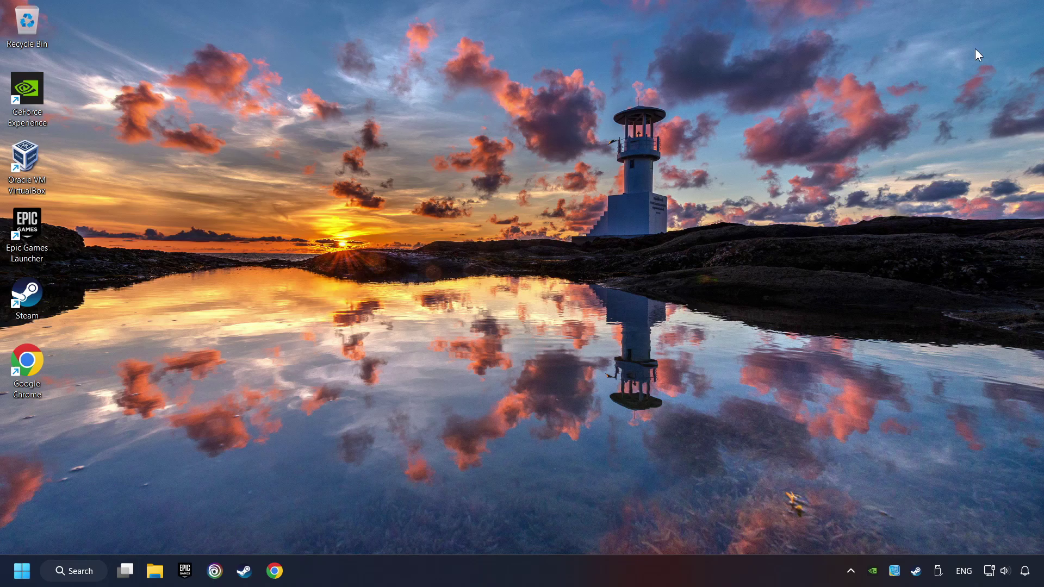
Open Steam and run Verify integrity of game files from GAME's Properties > Installed Files.
{"action": "left_click", "coordinate": [245, 570]}
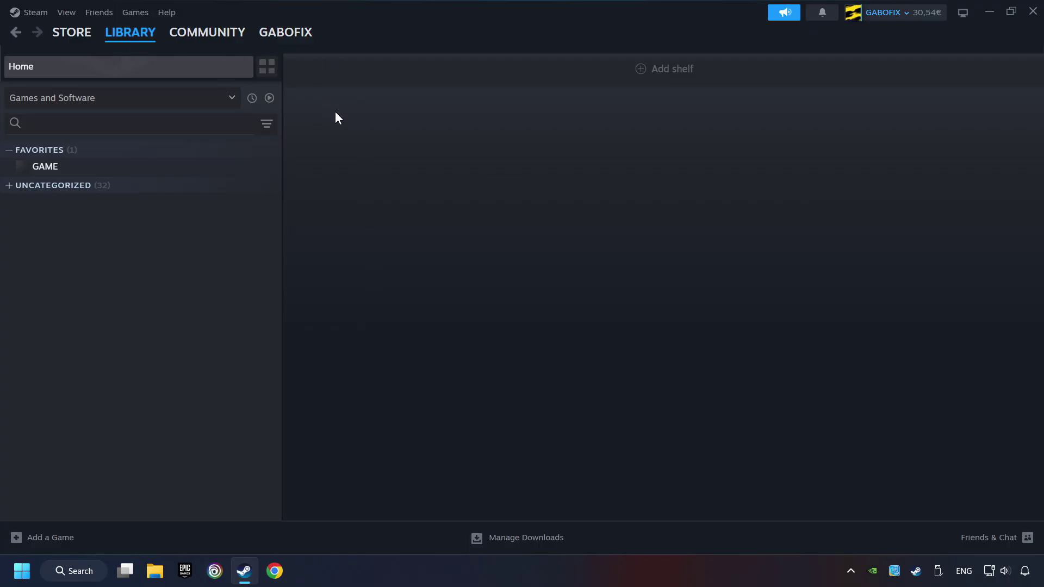
{"action": "right_click", "coordinate": [231, 173]}
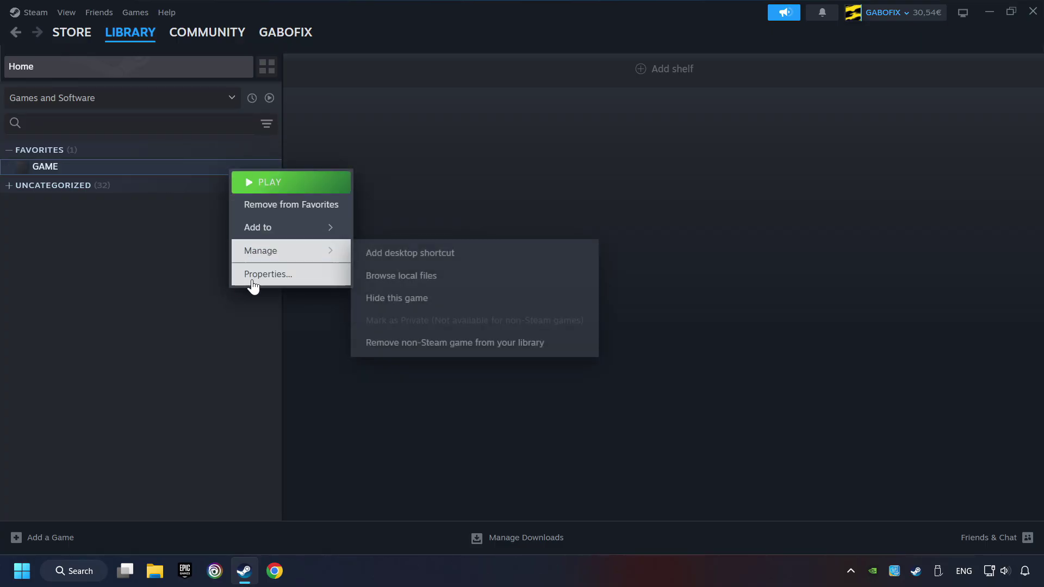
{"action": "left_click", "coordinate": [322, 277]}
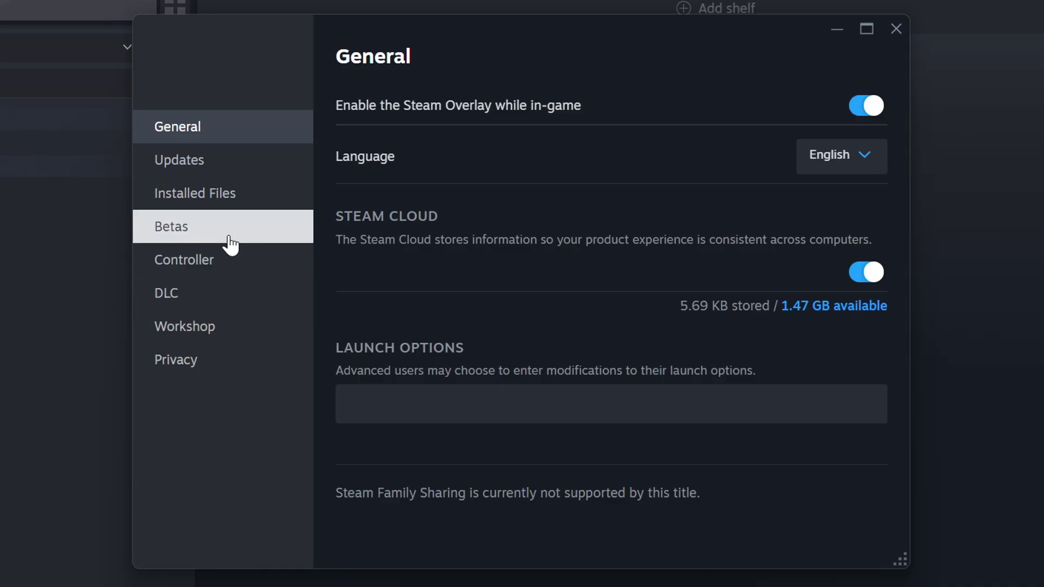
{"action": "left_click", "coordinate": [241, 204]}
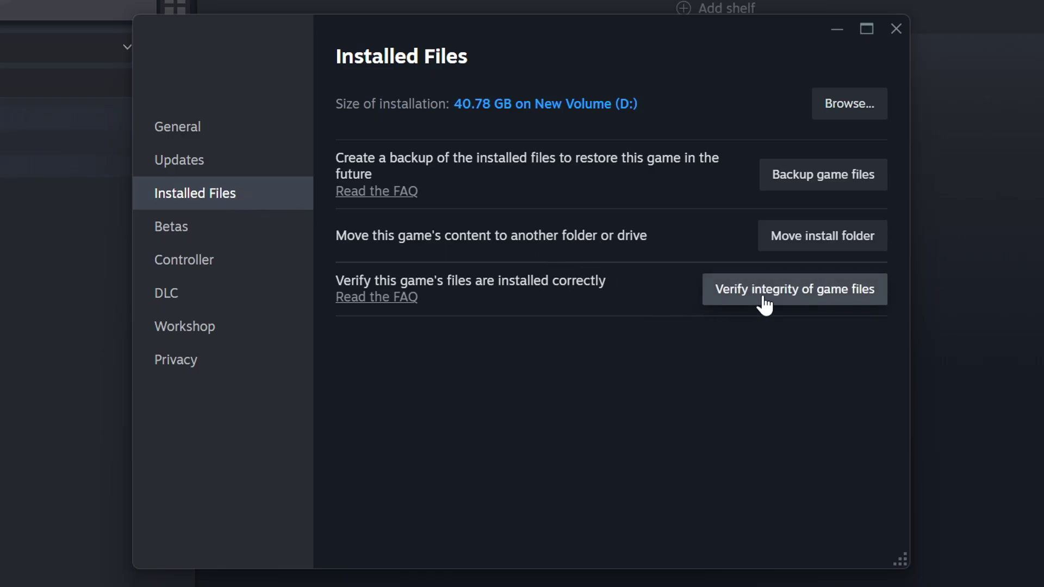
{"action": "left_click", "coordinate": [810, 300]}
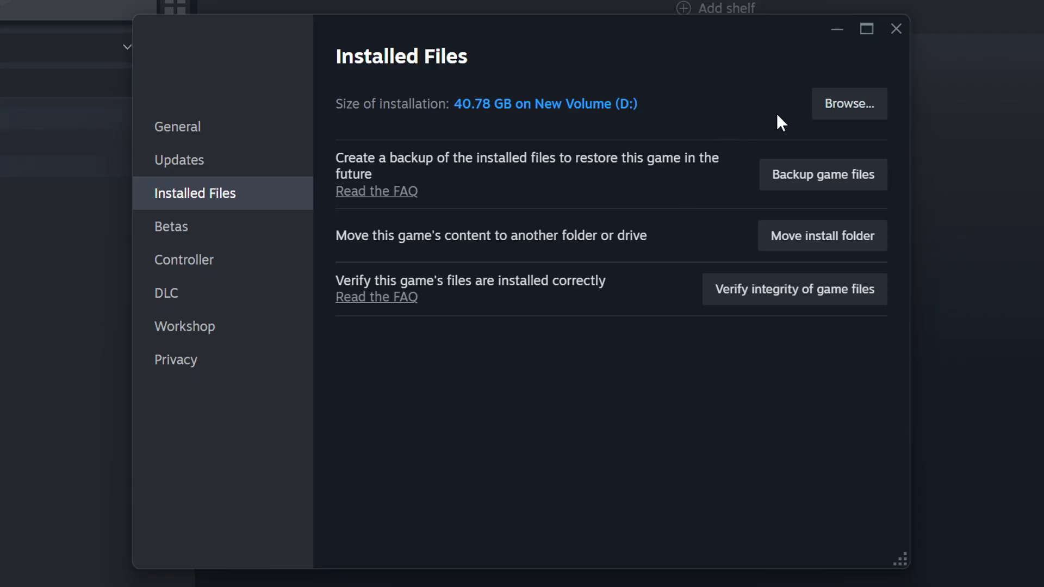
Open the game's install folder in File Explorer and bring up the GAME file's Properties.
{"action": "left_click", "coordinate": [860, 109]}
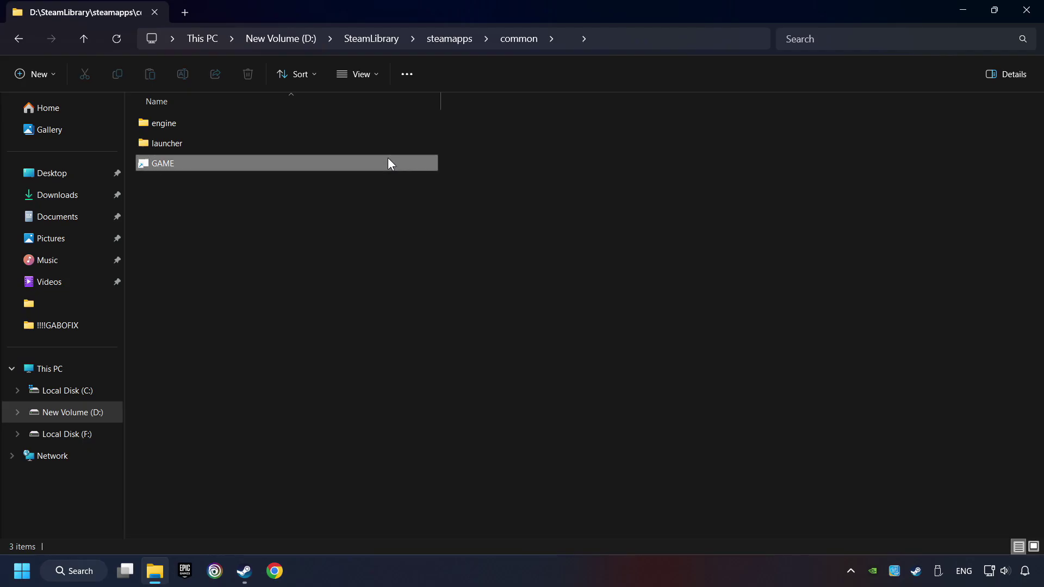
{"action": "left_click", "coordinate": [387, 162]}
{"action": "right_click", "coordinate": [333, 163]}
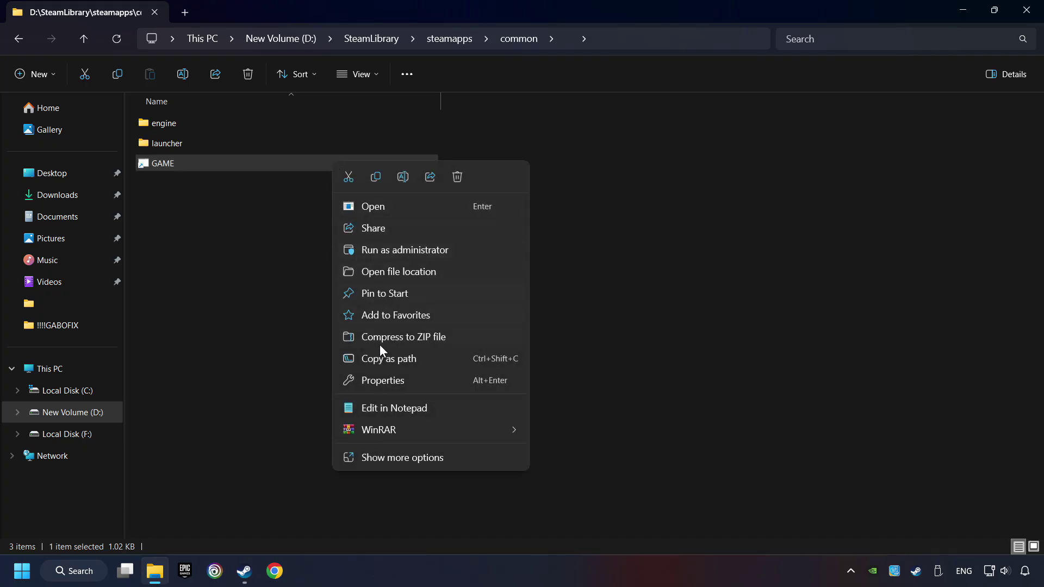
{"action": "left_click", "coordinate": [351, 380]}
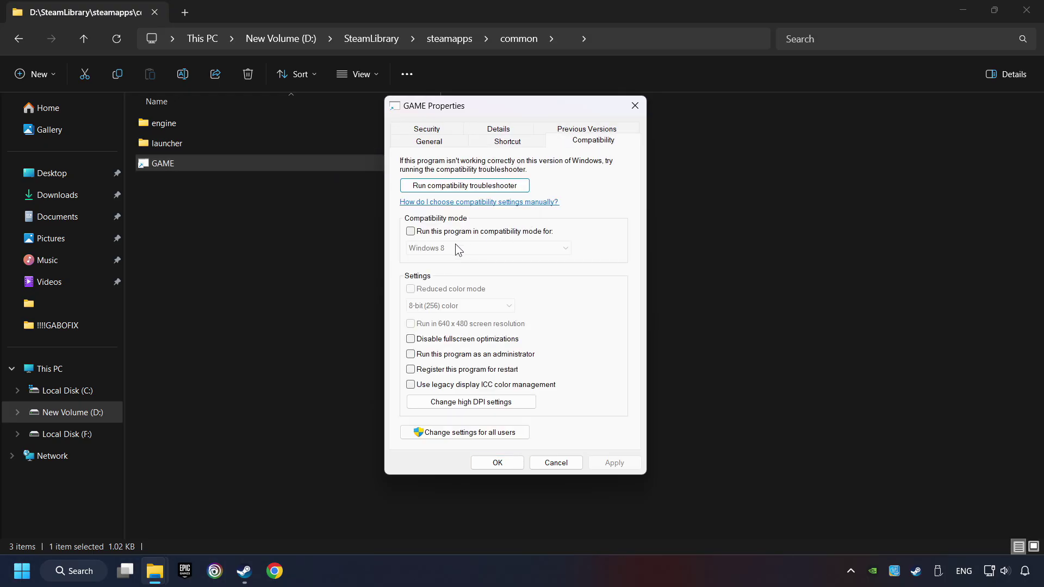
Enable Windows 8 compatibility mode, disable fullscreen optimizations, run as administrator, and apply.
{"action": "left_click", "coordinate": [494, 233]}
{"action": "left_click", "coordinate": [495, 249]}
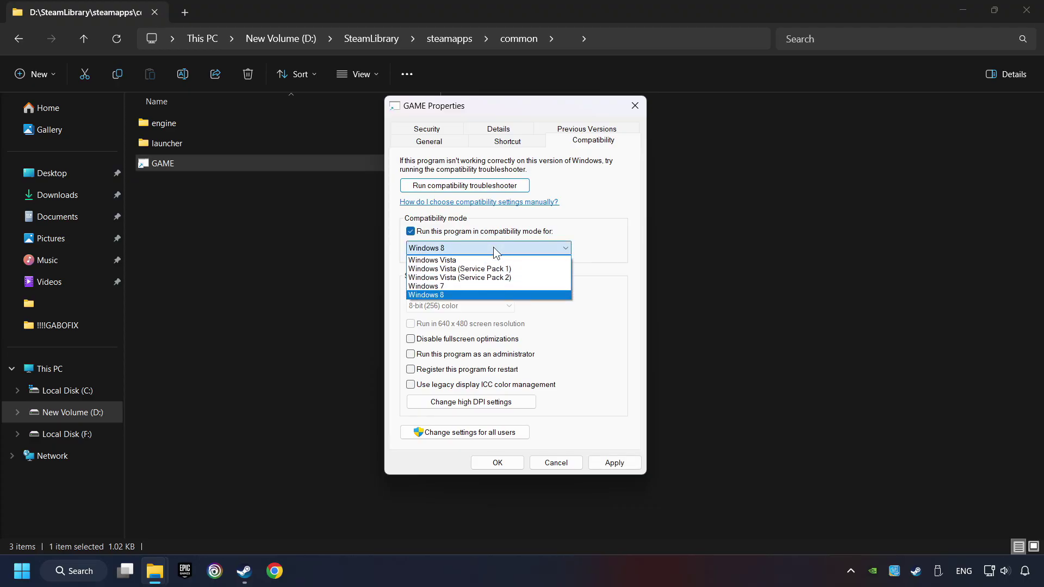
{"action": "left_click", "coordinate": [460, 295]}
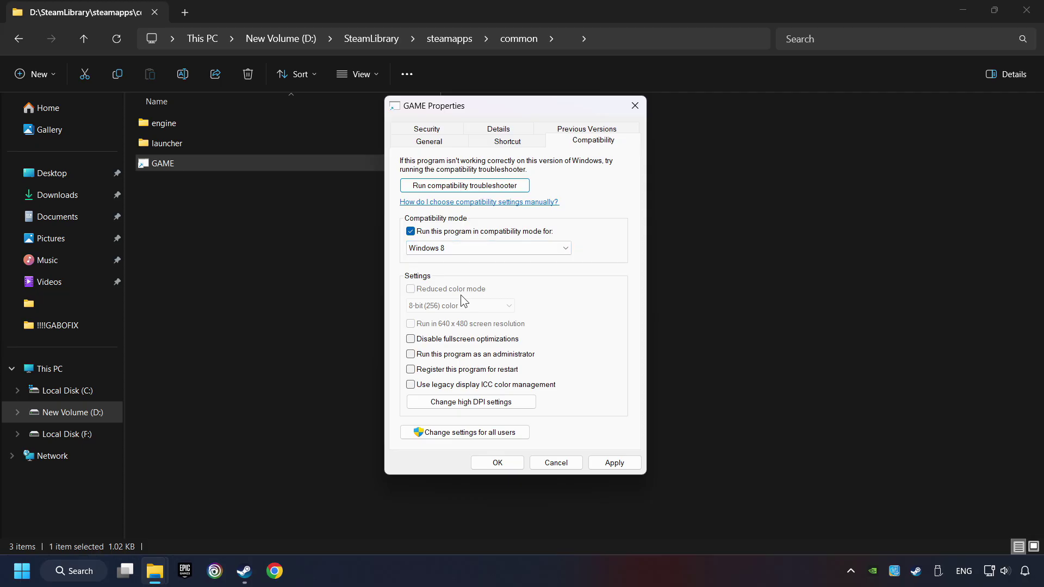
{"action": "left_click", "coordinate": [411, 339]}
{"action": "left_click", "coordinate": [410, 354]}
{"action": "left_click", "coordinate": [624, 464]}
Close GAME's Properties with OK and load the DirectX End-User Runtime download page in Chrome.
{"action": "left_click", "coordinate": [497, 463]}
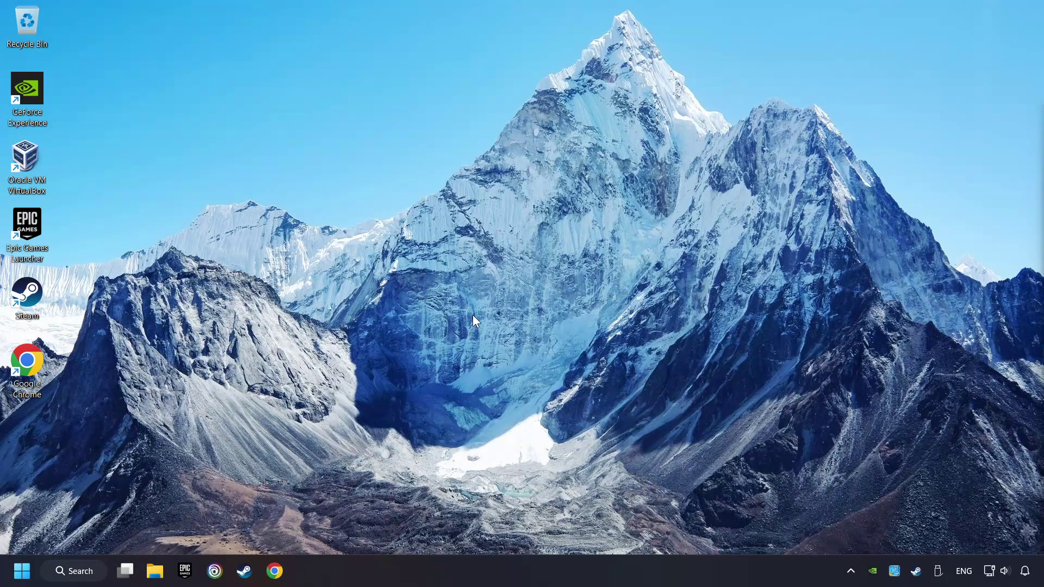
{"action": "left_click", "coordinate": [276, 570]}
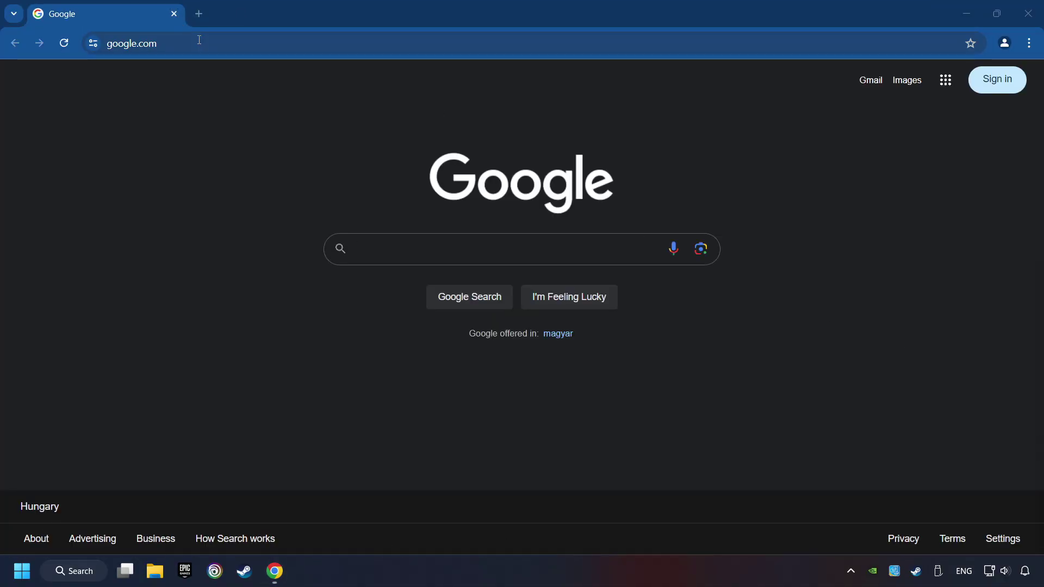
{"action": "left_click", "coordinate": [766, 236]}
{"action": "key", "text": "ctrl+l"}
{"action": "type", "text": "https://www.microsoft.com/en-US/download/details.aspx?id=35"}
{"action": "key", "text": "Return"}
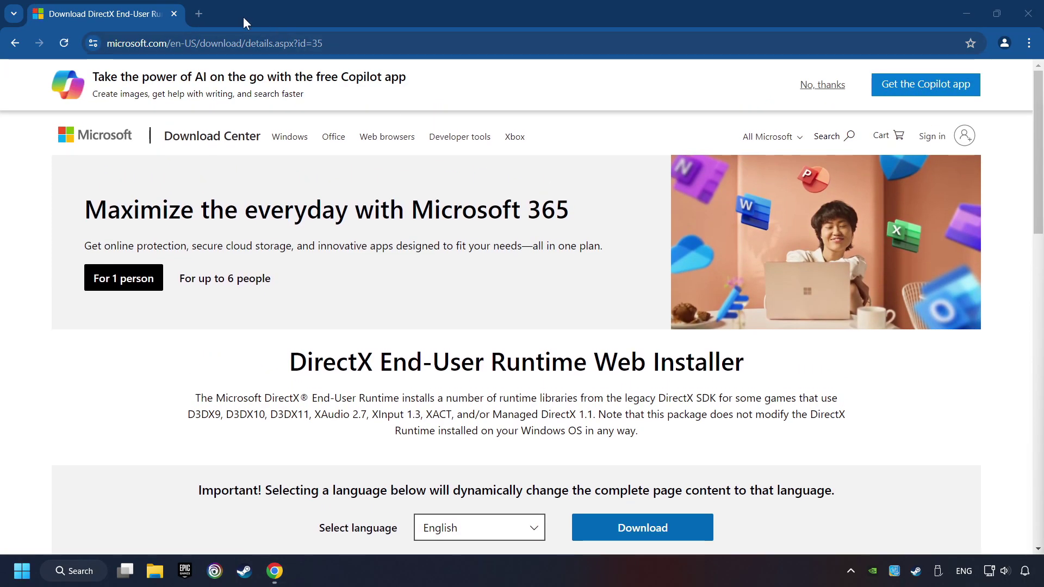
Open the Visual C++ Redistributable latest supported downloads page in a new tab.
{"action": "left_click", "coordinate": [198, 13]}
{"action": "type", "text": "https://learn.microsoft.com/en-us/cpp/windows/latest-supported-vc-redist?view=msvc-160"}
{"action": "key", "text": "Return"}
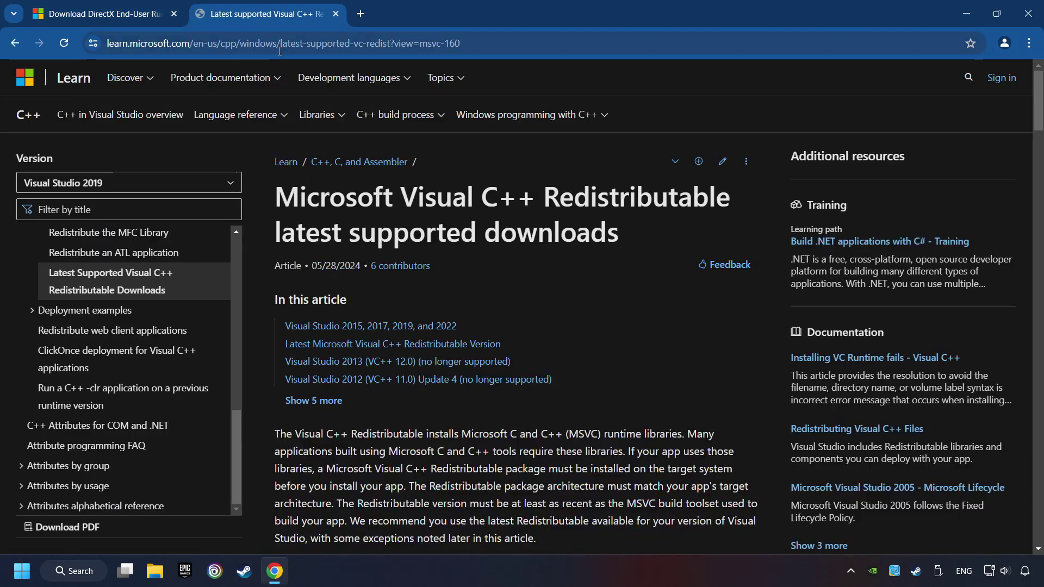
Download the DirectX End-User Runtime web installer from the Microsoft Download Center page.
{"action": "left_click", "coordinate": [133, 16]}
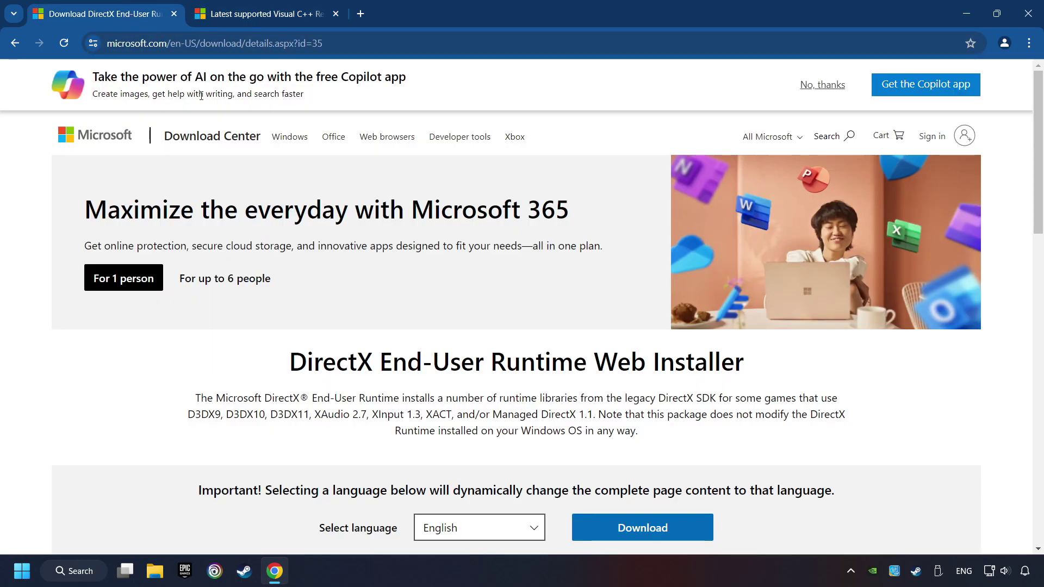
{"action": "scroll", "coordinate": [304, 277], "scroll_direction": "down", "scroll_amount": 1}
{"action": "scroll", "coordinate": [314, 288], "scroll_direction": "down", "scroll_amount": 1}
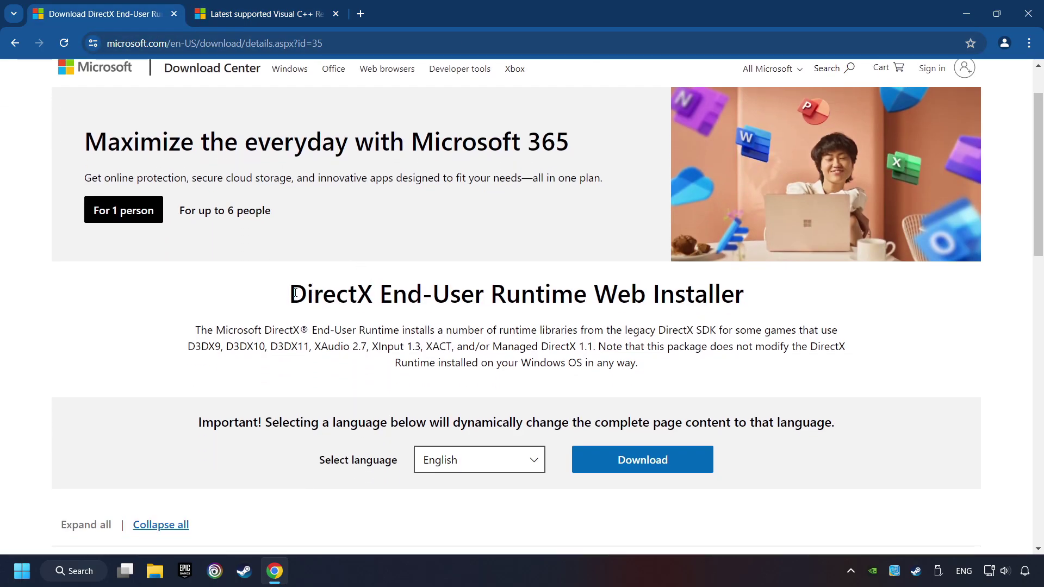
{"action": "scroll", "coordinate": [294, 294], "scroll_direction": "down", "scroll_amount": 1}
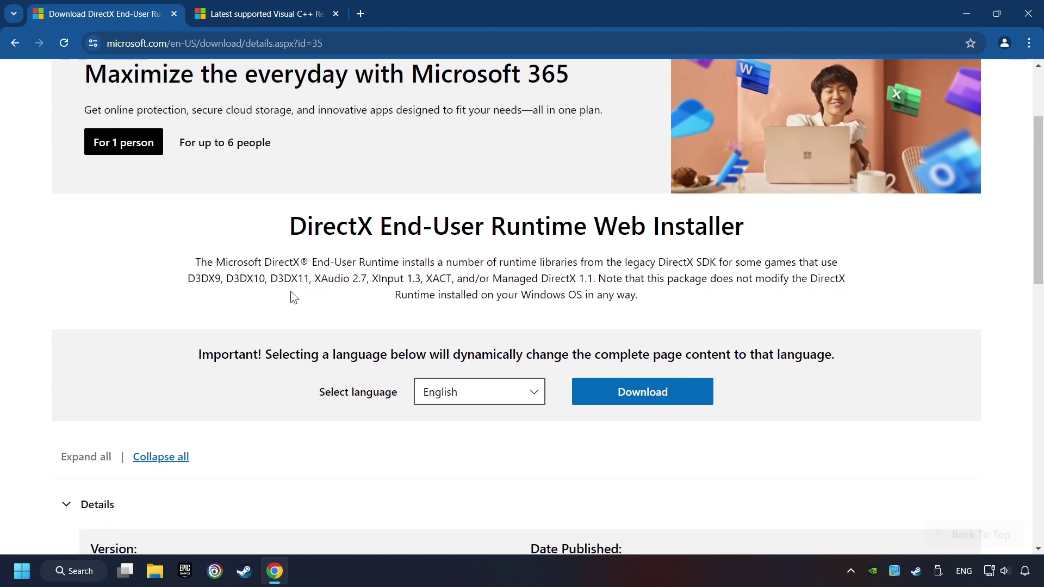
{"action": "left_click", "coordinate": [630, 400]}
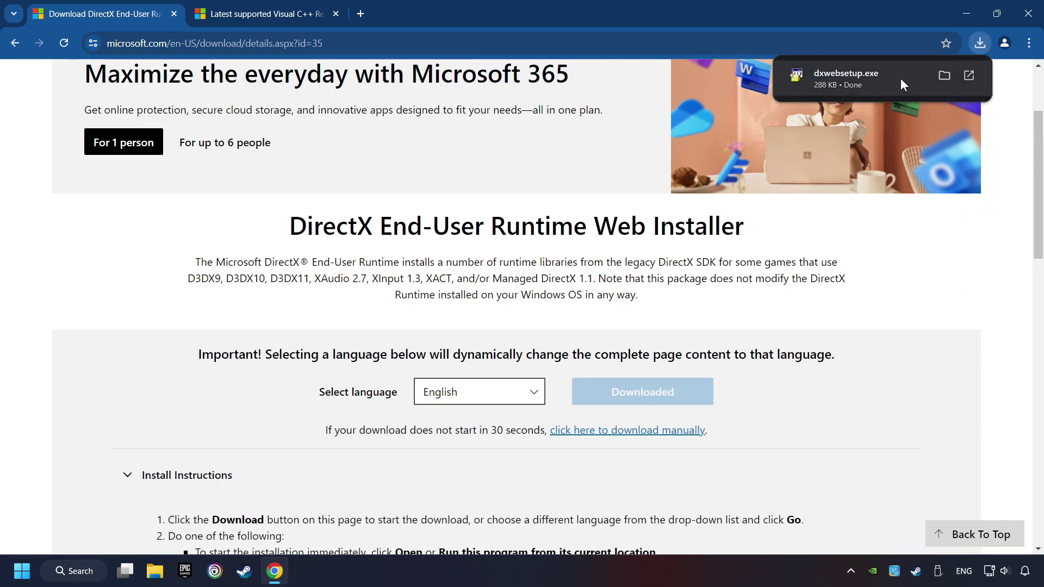
Run dxwebsetup.exe, accept the licence, decline the Bing Bar, and finish the setup.
{"action": "left_click", "coordinate": [890, 78]}
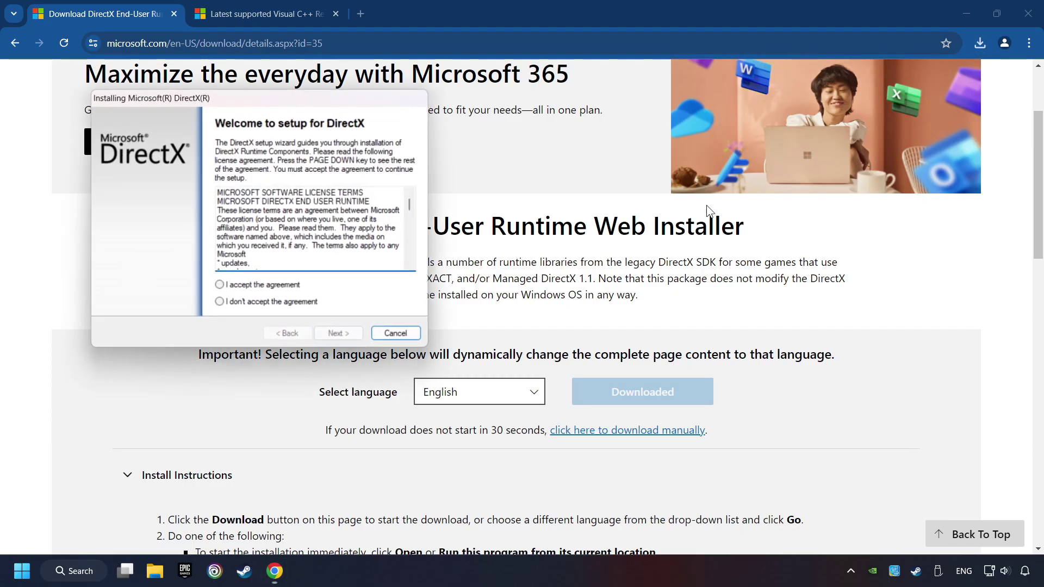
{"action": "left_click_drag", "start_coordinate": [344, 99], "coordinate": [603, 175]}
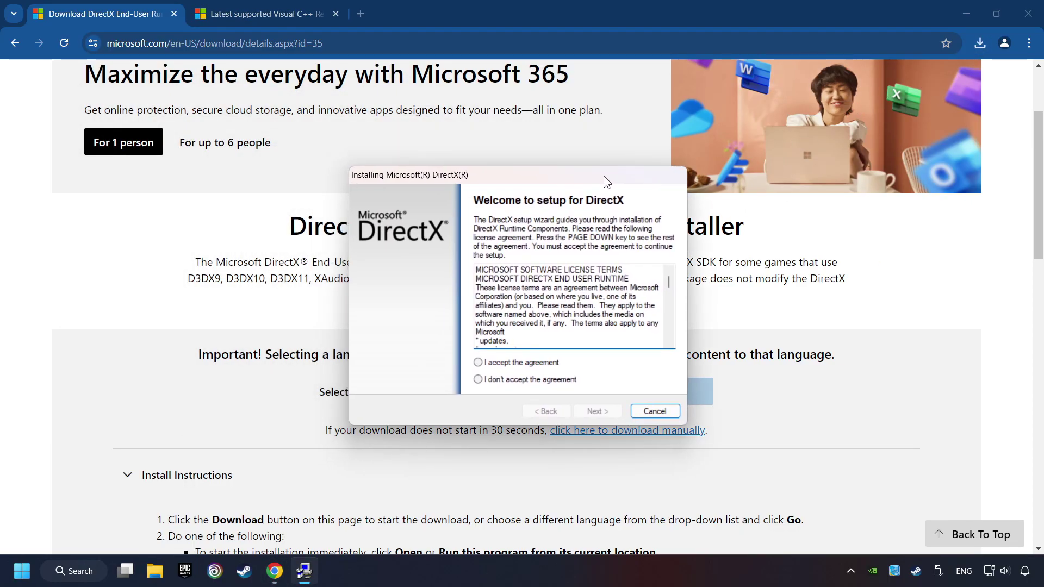
{"action": "left_click_drag", "start_coordinate": [668, 280], "coordinate": [478, 362]}
{"action": "left_click", "coordinate": [541, 364]}
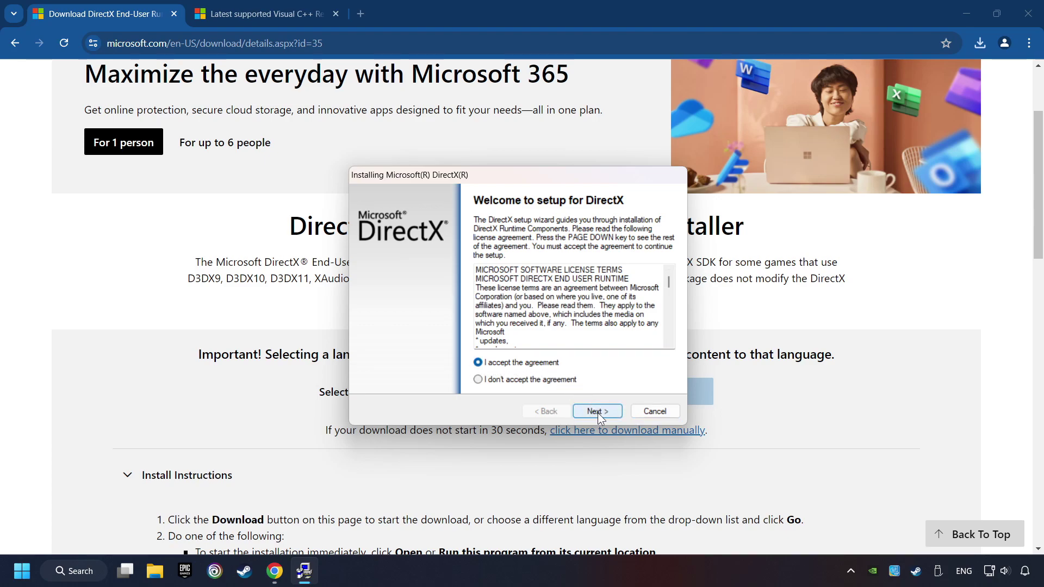
{"action": "left_click", "coordinate": [598, 412]}
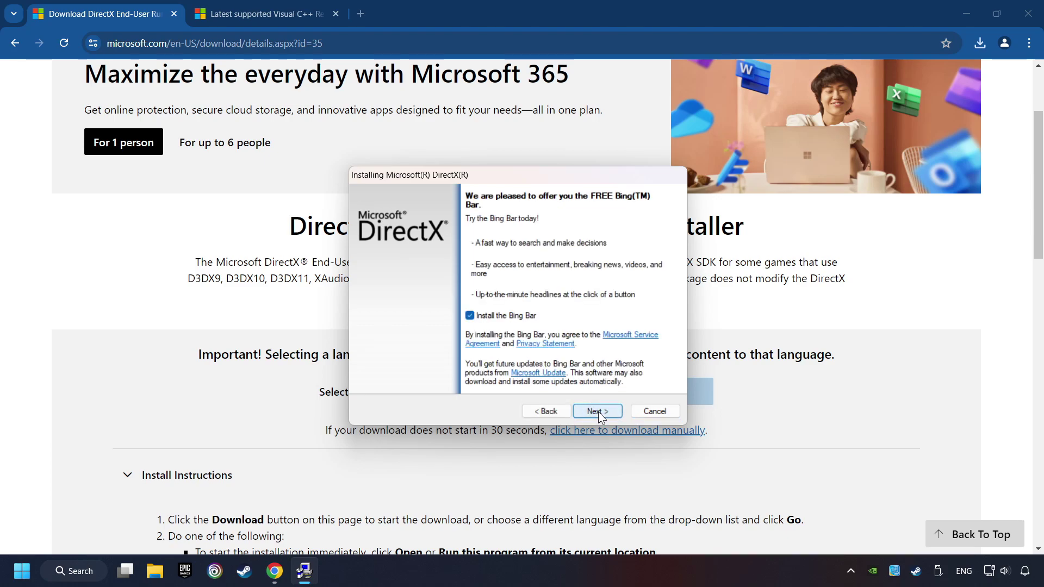
{"action": "left_click", "coordinate": [471, 317]}
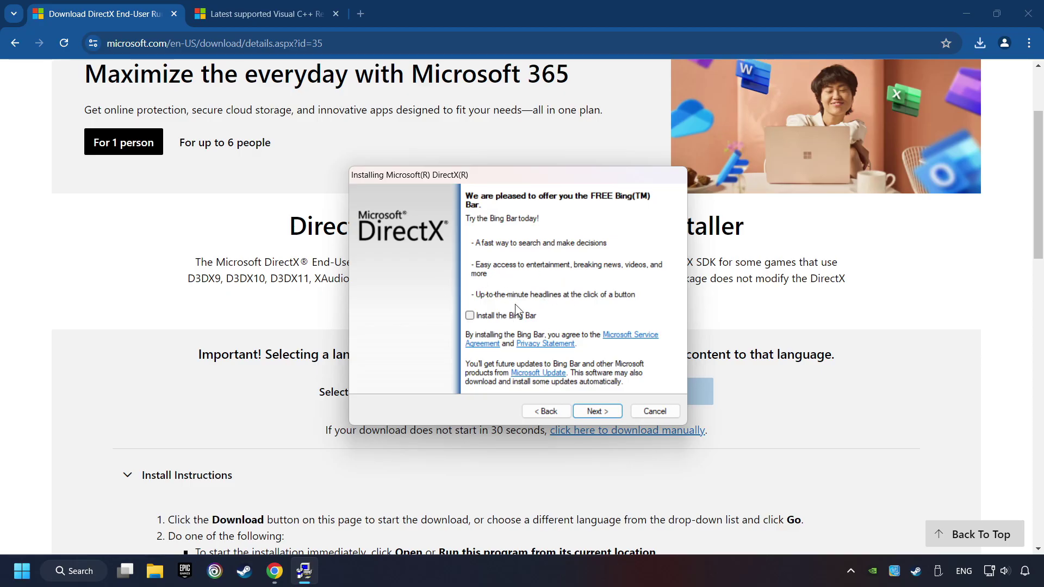
{"action": "left_click", "coordinate": [601, 412]}
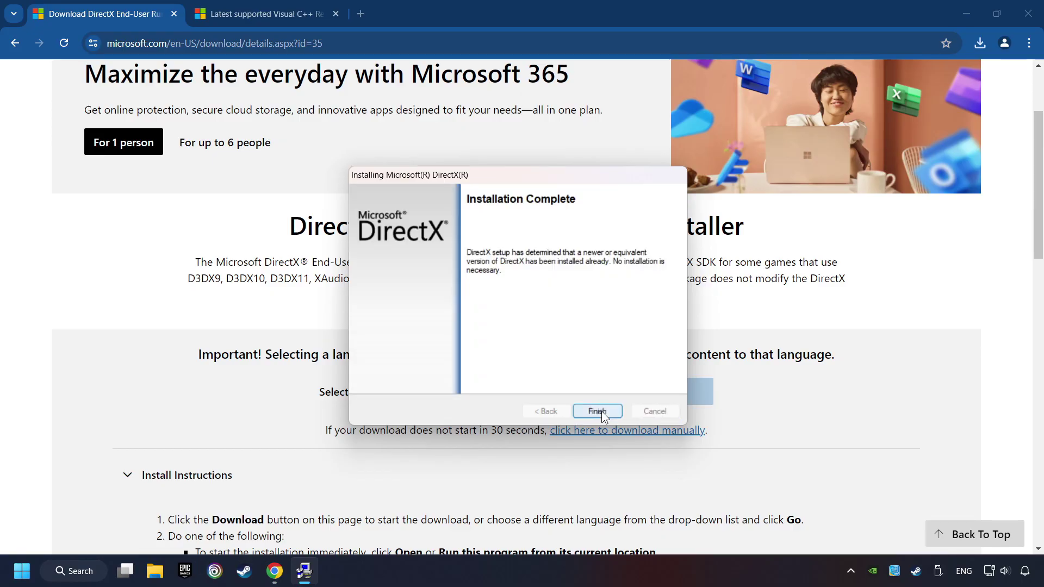
{"action": "left_click", "coordinate": [605, 409]}
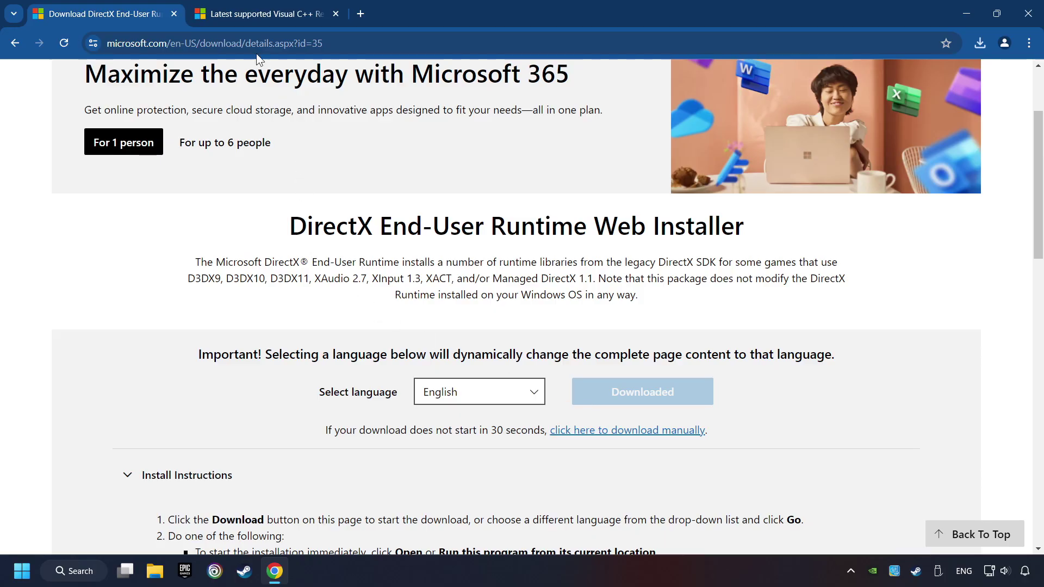
Download the Visual C++ Redistributable installers from the Microsoft Learn downloads table.
{"action": "left_click", "coordinate": [251, 16]}
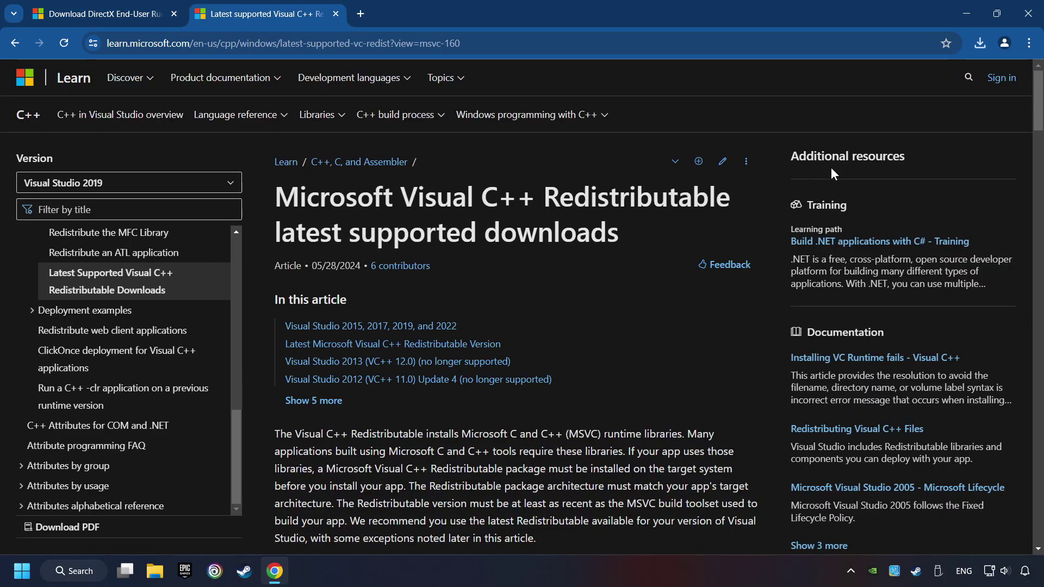
{"action": "scroll", "coordinate": [1023, 112], "scroll_direction": "down", "scroll_amount": 12}
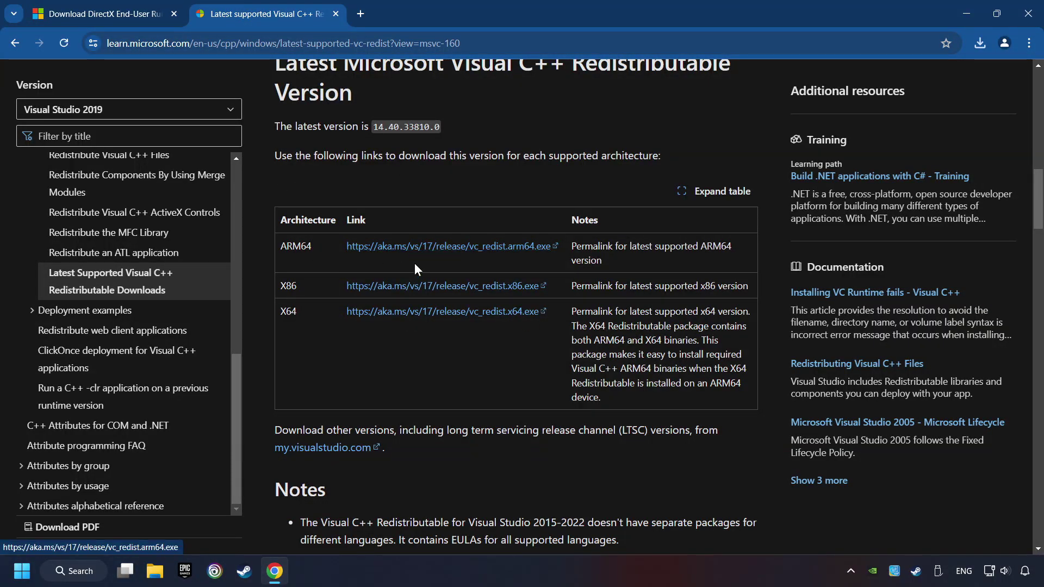
{"action": "left_click", "coordinate": [421, 290]}
{"action": "left_click", "coordinate": [419, 311]}
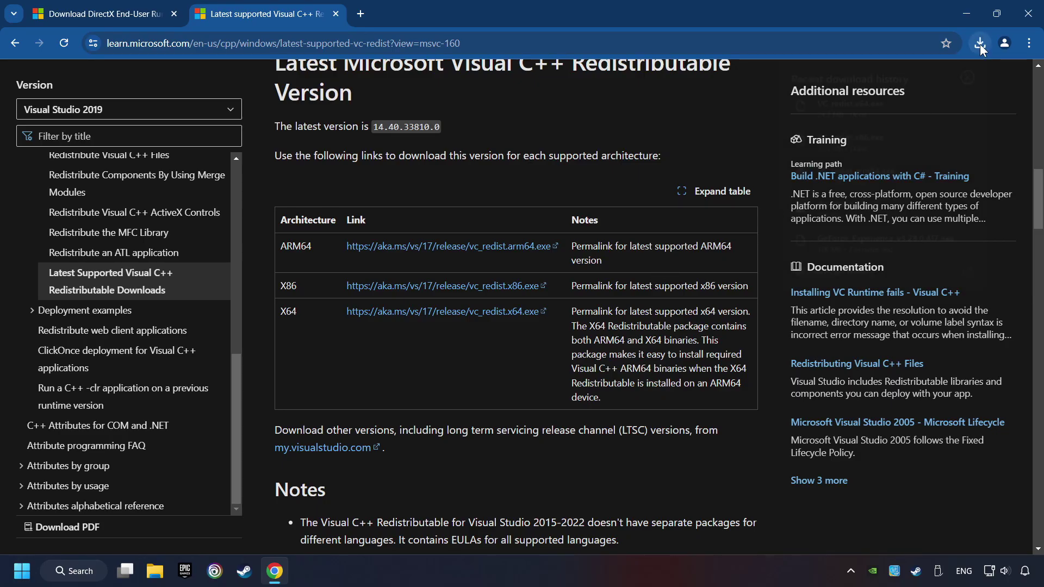
Run vc_redist.arm64.exe, agree to the terms, and dismiss the 0x80070661 setup failure.
{"action": "left_click", "coordinate": [872, 171]}
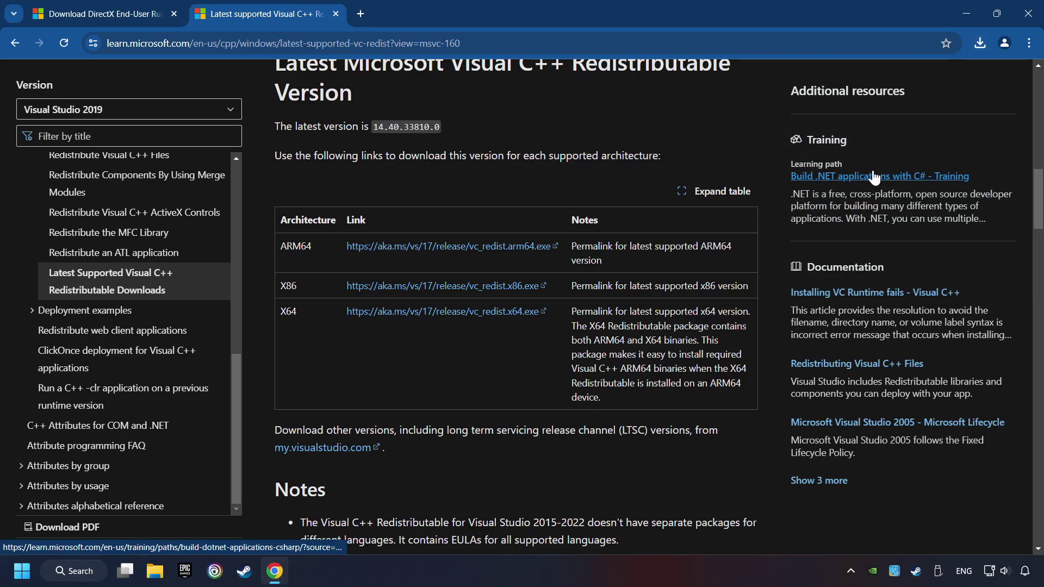
{"action": "scroll", "coordinate": [662, 298], "scroll_direction": "down", "scroll_amount": 10}
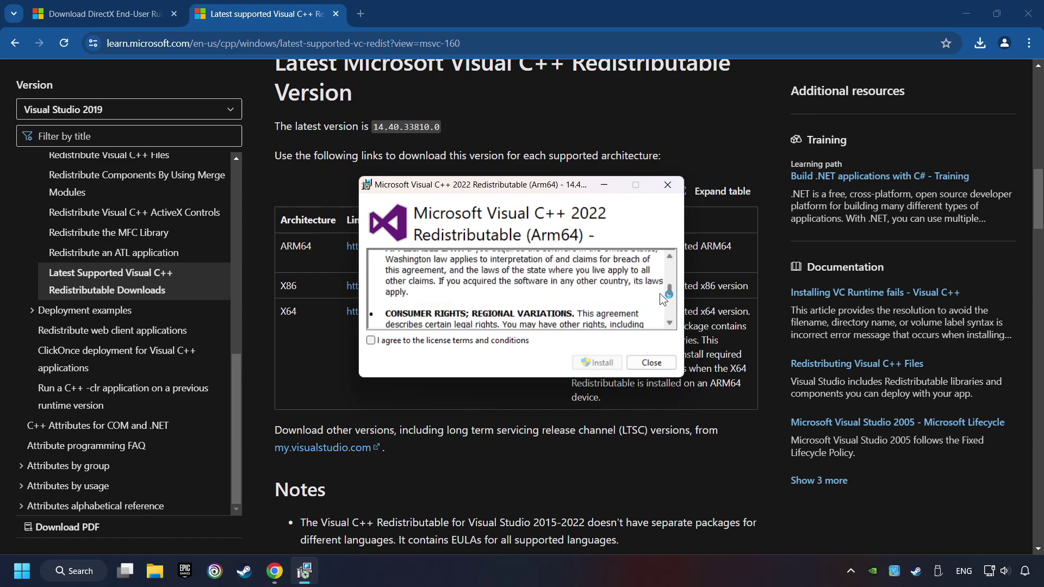
{"action": "scroll", "coordinate": [660, 296], "scroll_direction": "down", "scroll_amount": 10}
{"action": "left_click", "coordinate": [447, 343]}
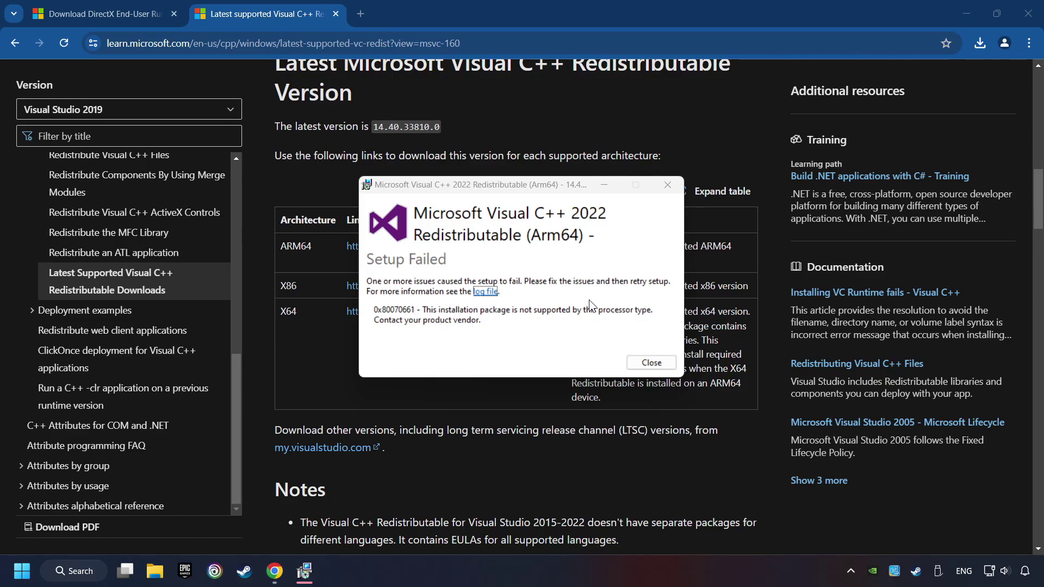
{"action": "left_click", "coordinate": [650, 361]}
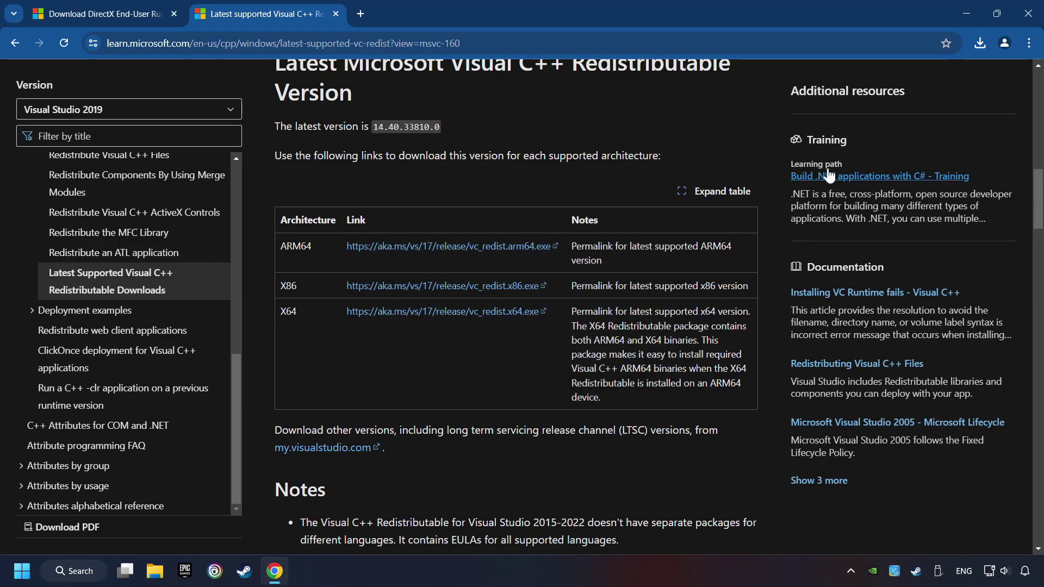
Install VC_redist.x86.exe, then VC_redist.x64.exe (14.40.33810), both from Chrome's Downloads panel.
{"action": "left_click", "coordinate": [979, 45]}
{"action": "left_click", "coordinate": [872, 133]}
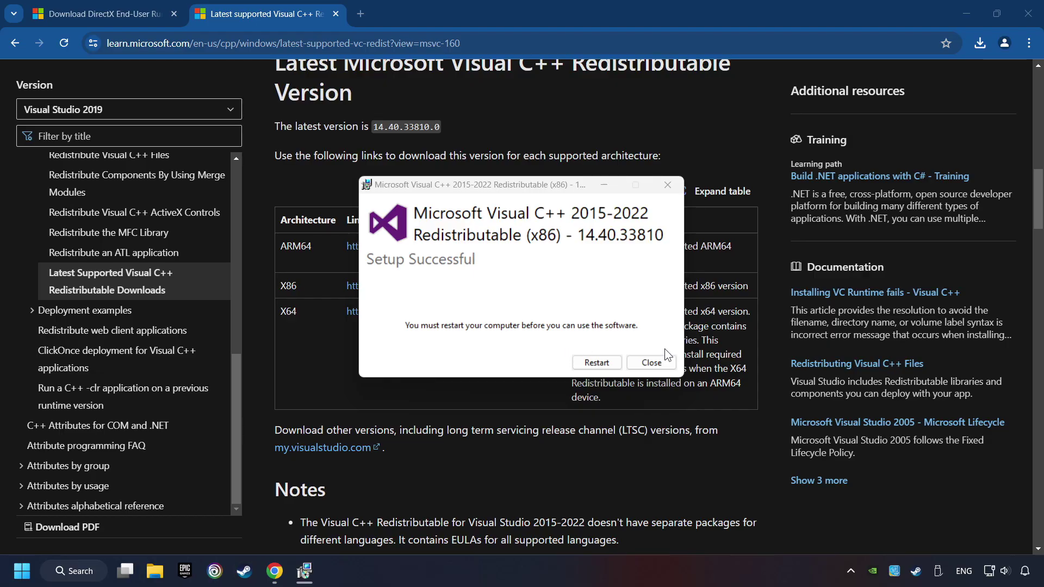
{"action": "left_click", "coordinate": [652, 363]}
{"action": "left_click", "coordinate": [980, 43]}
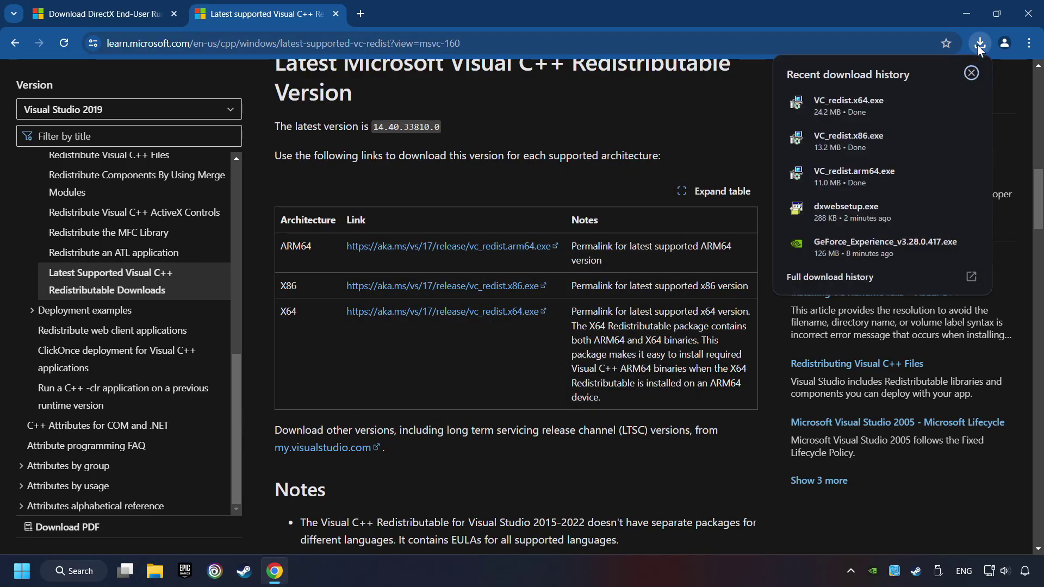
{"action": "left_click", "coordinate": [892, 101]}
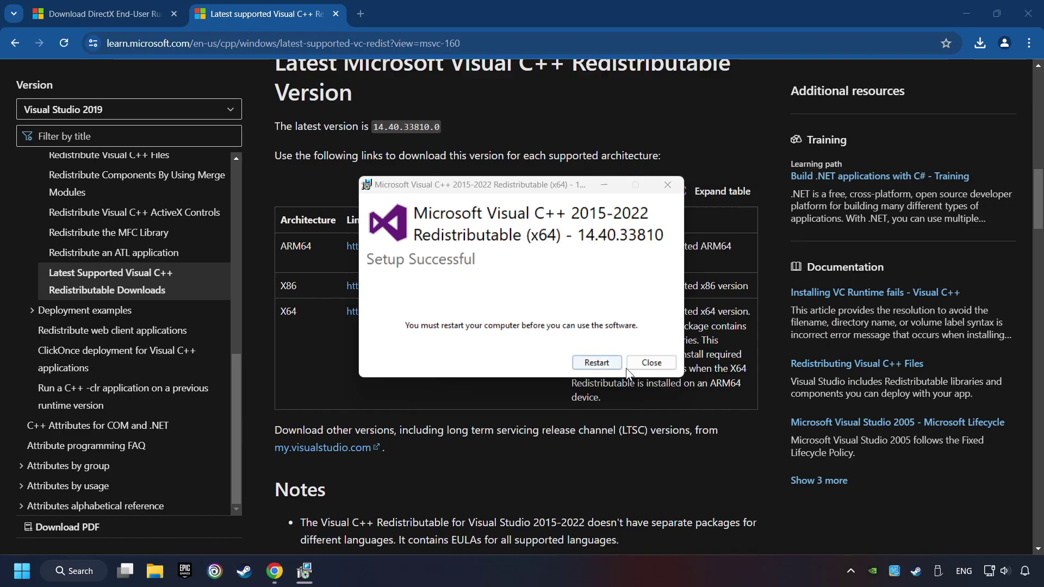
Restart the PC, then check Windows Update until it reports up to date and close Settings.
{"action": "left_click", "coordinate": [598, 362]}
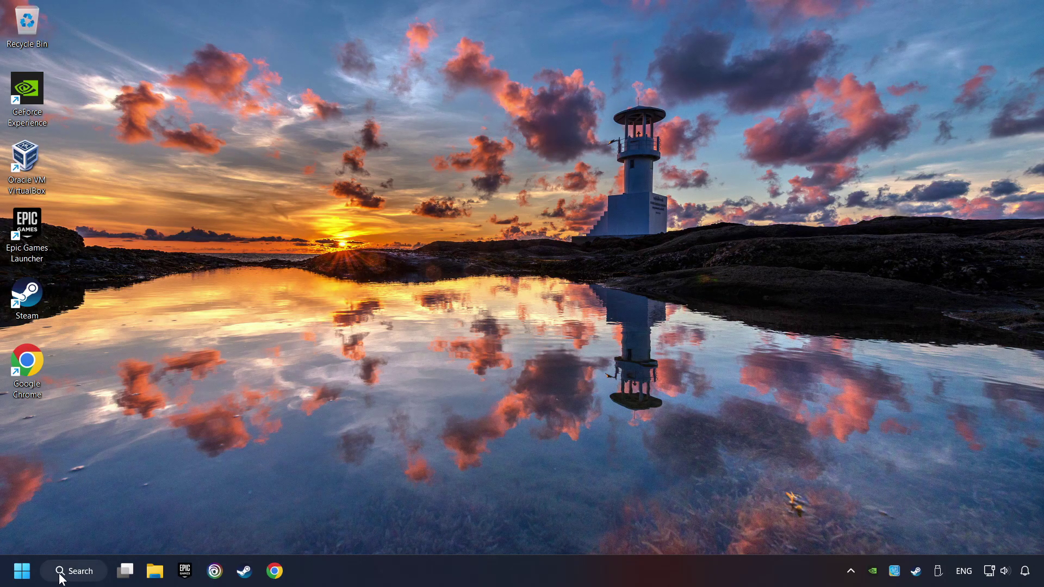
{"action": "left_click", "coordinate": [81, 572]}
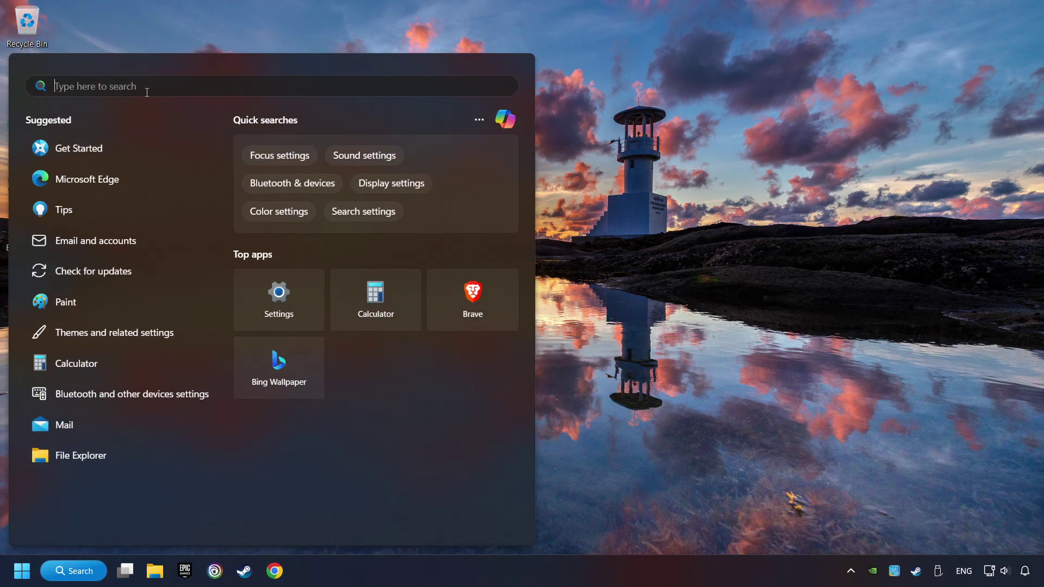
{"action": "type", "text": "updates"}
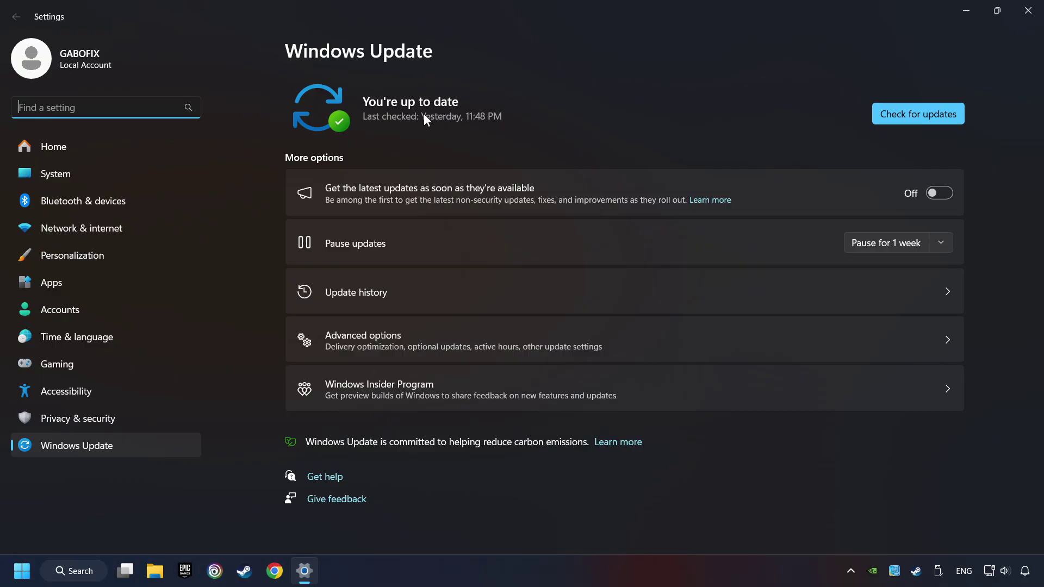
{"action": "left_click", "coordinate": [941, 113]}
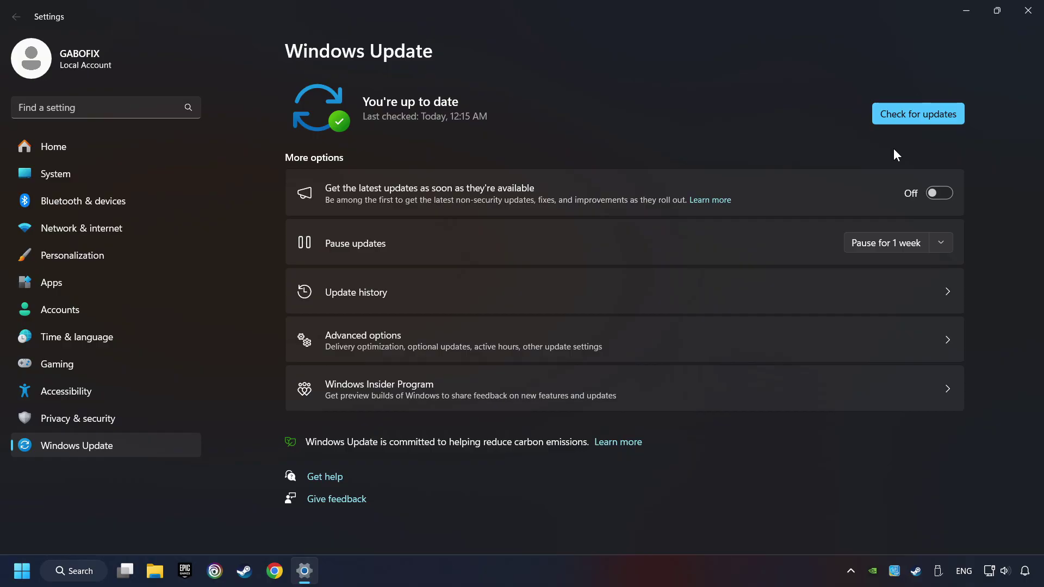
{"action": "left_click", "coordinate": [1030, 10]}
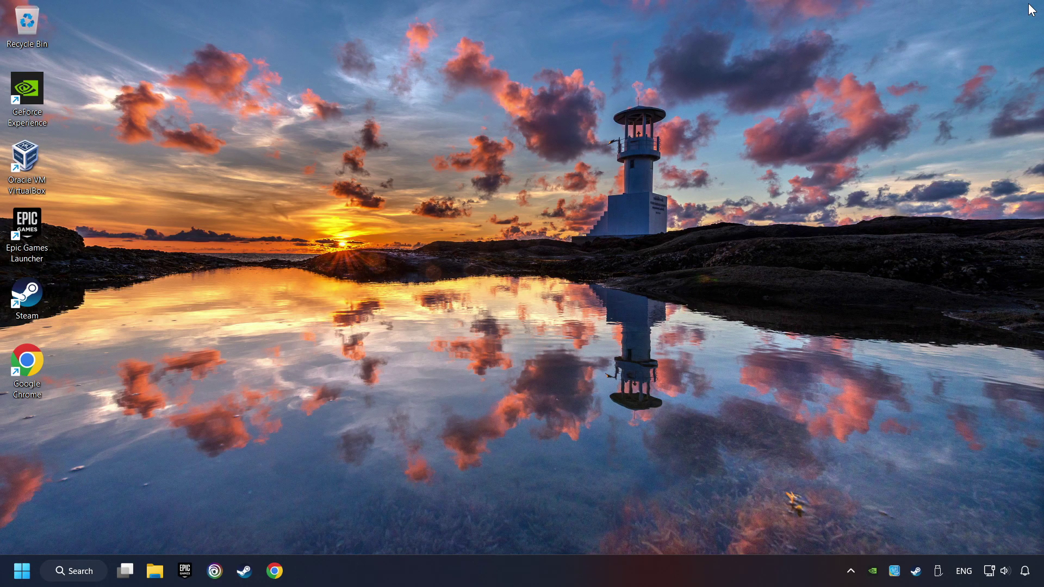
In Task Manager's Startup apps, disable Microsoft To Do and Microsoft Teams.
{"action": "right_click", "coordinate": [521, 570]}
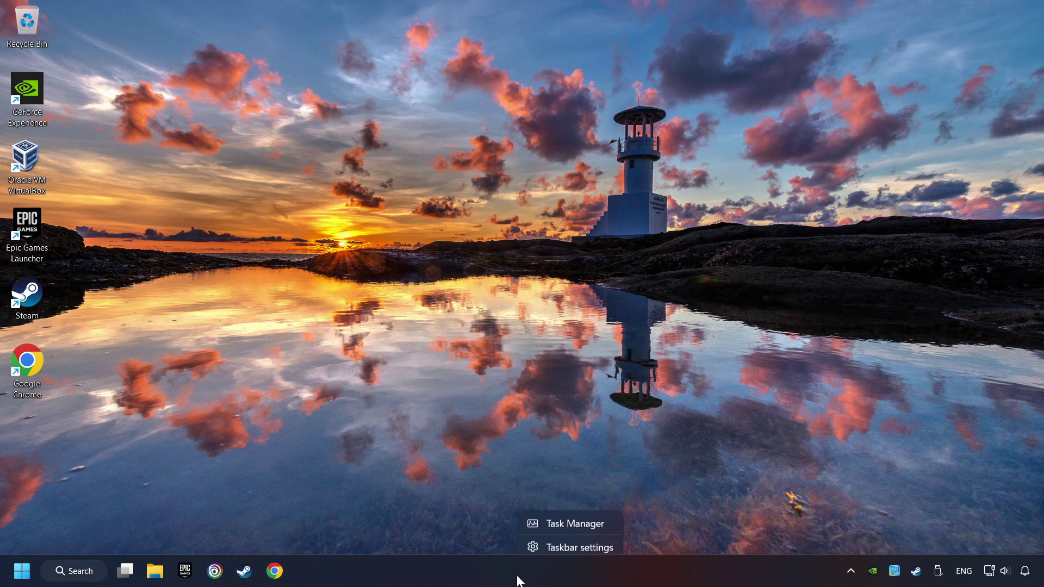
{"action": "left_click", "coordinate": [575, 521]}
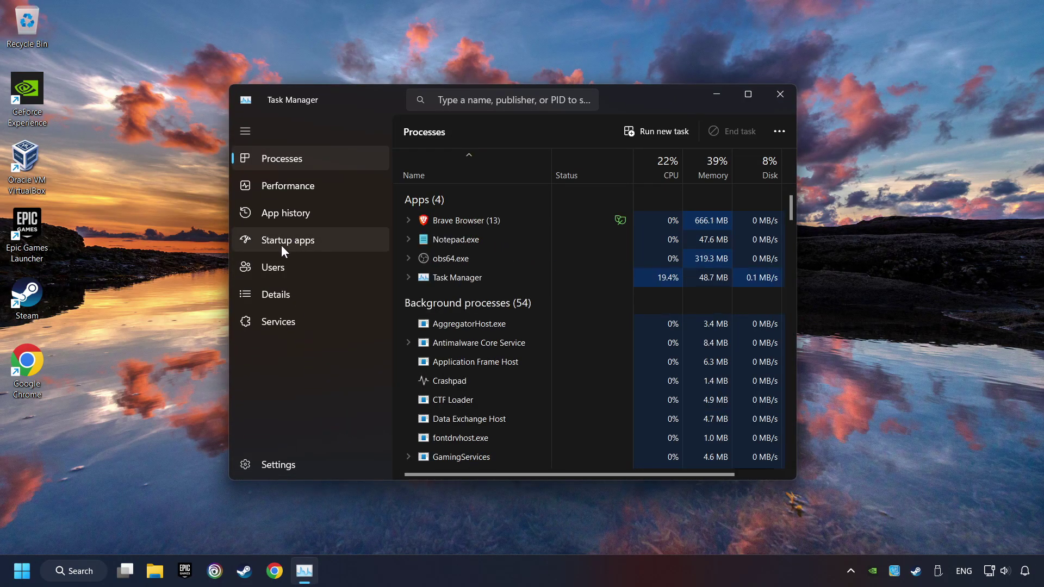
{"action": "left_click", "coordinate": [344, 240]}
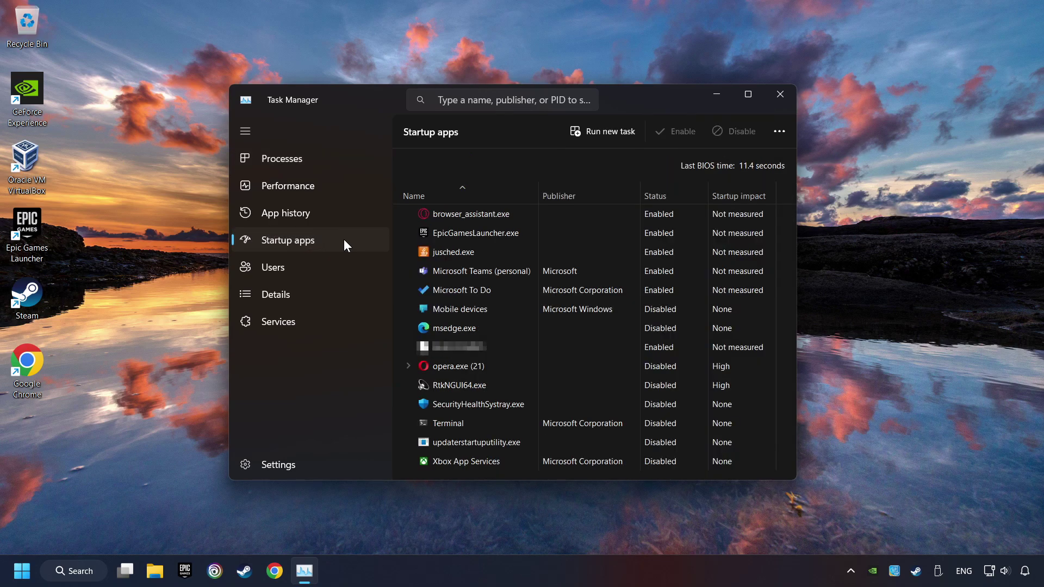
{"action": "left_click", "coordinate": [599, 283]}
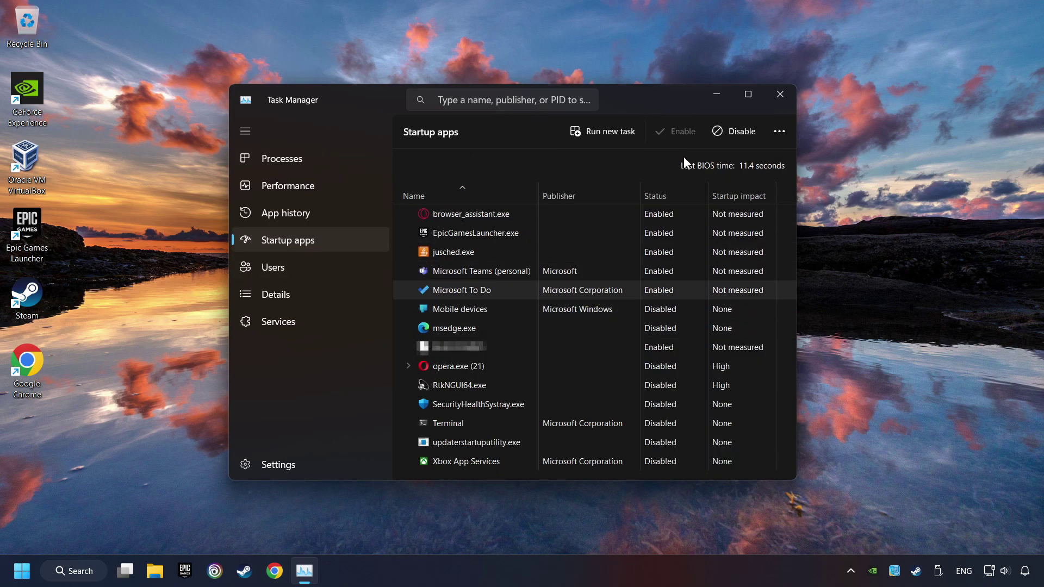
{"action": "left_click", "coordinate": [731, 135]}
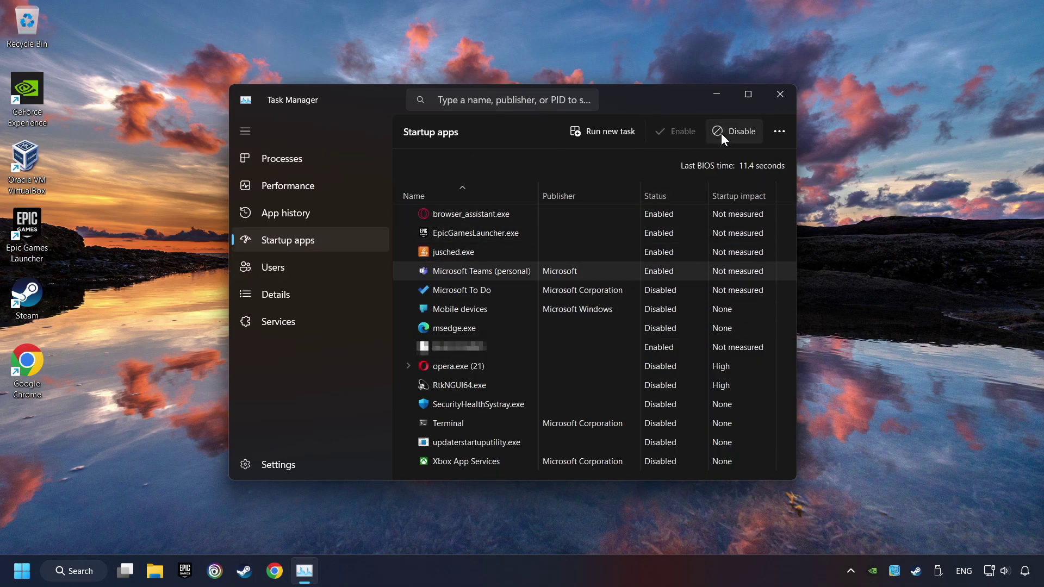
{"action": "left_click", "coordinate": [721, 133]}
Disable EpicGamesLauncher.exe, jusched.exe and browser_assistant.exe at startup, then close Task Manager.
{"action": "left_click", "coordinate": [664, 252]}
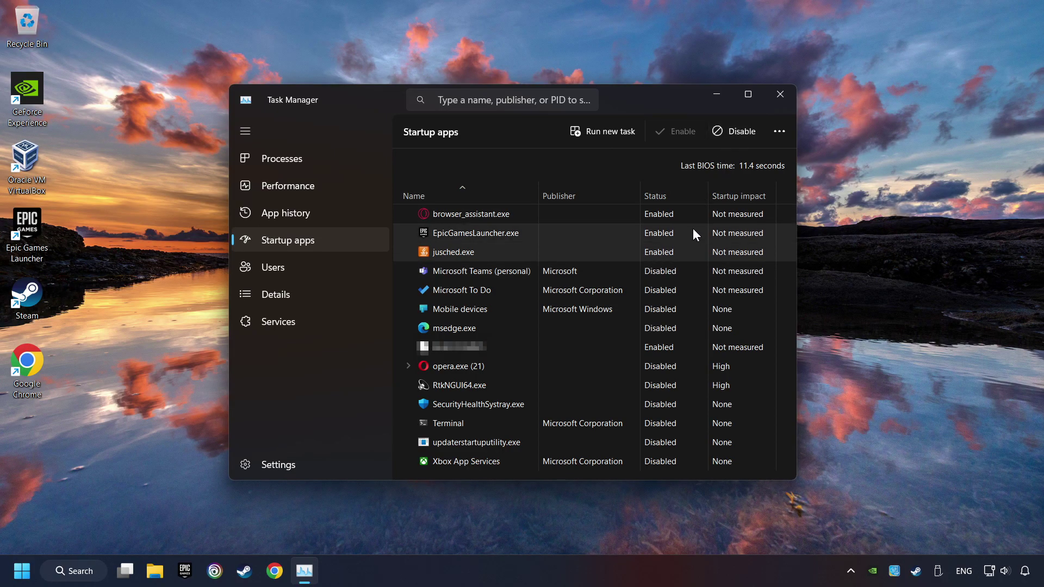
{"action": "left_click", "coordinate": [734, 131]}
{"action": "left_click", "coordinate": [679, 208]}
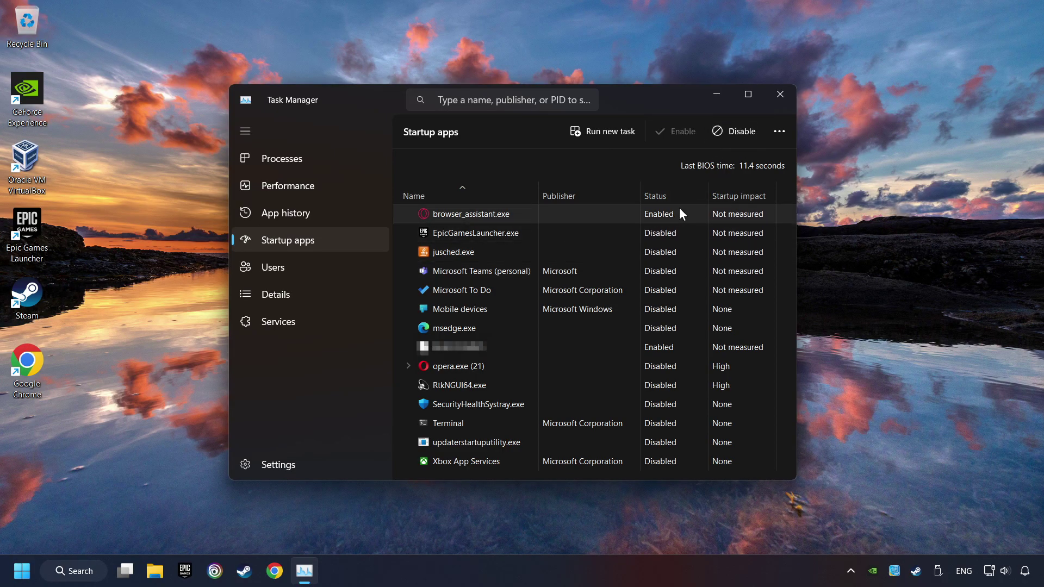
{"action": "left_click", "coordinate": [731, 136]}
{"action": "left_click", "coordinate": [788, 96]}
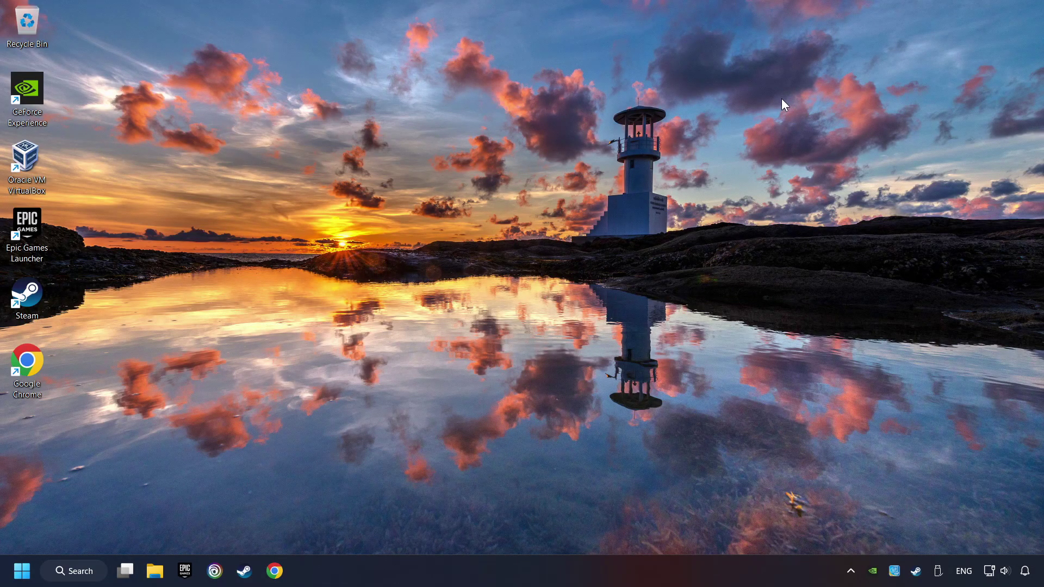
{"action": "left_click", "coordinate": [66, 571]}
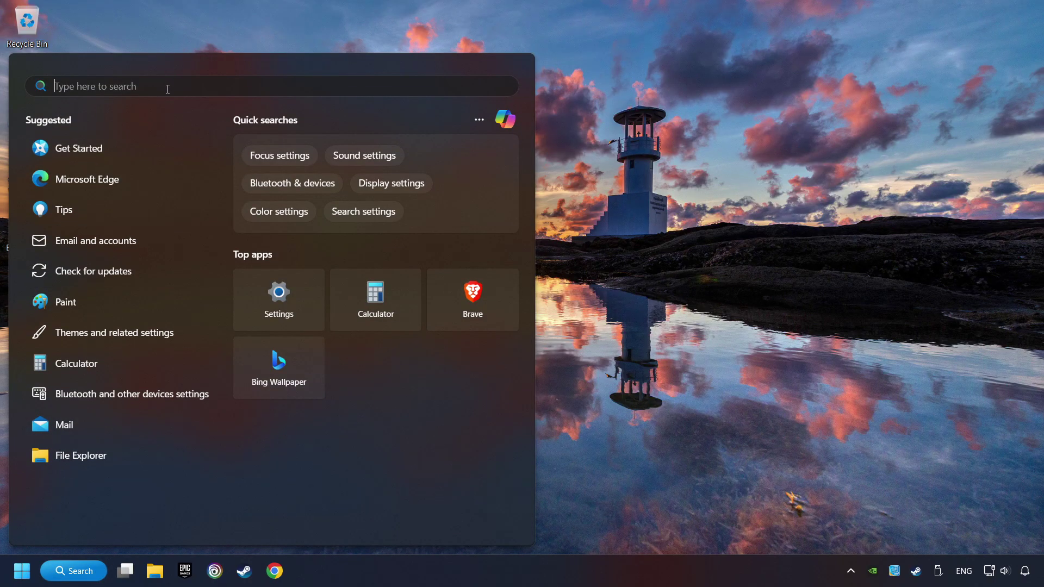
{"action": "type", "text": "windows se"}
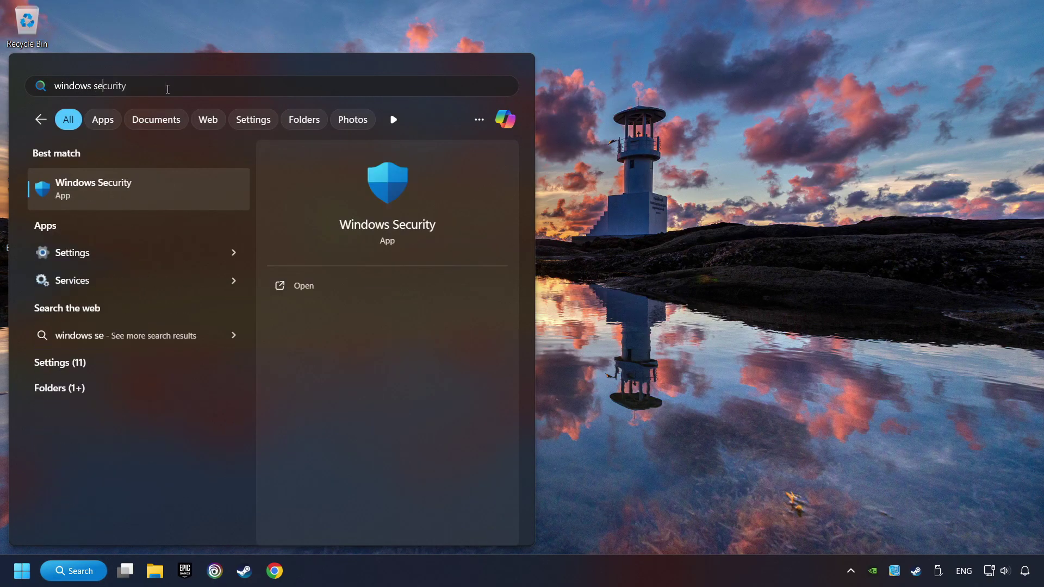
{"action": "type", "text": "curity"}
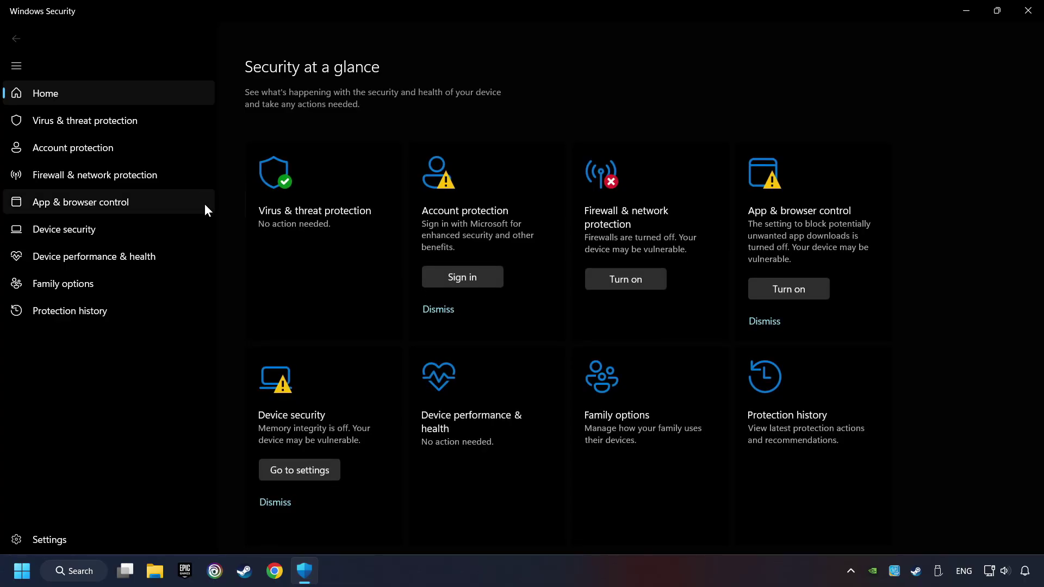
{"action": "left_click", "coordinate": [338, 236]}
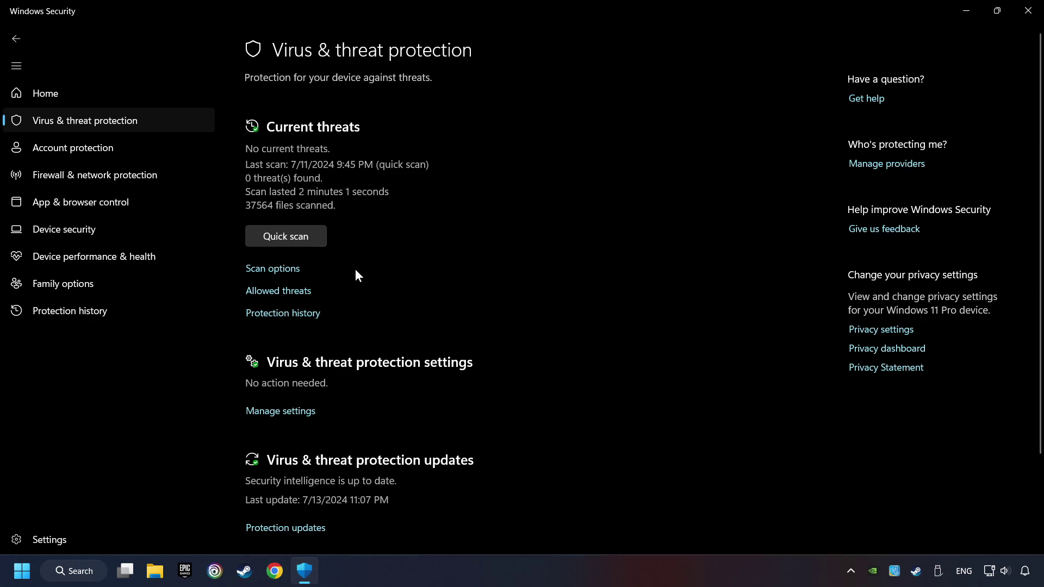
{"action": "scroll", "coordinate": [356, 274], "scroll_direction": "down", "scroll_amount": 2}
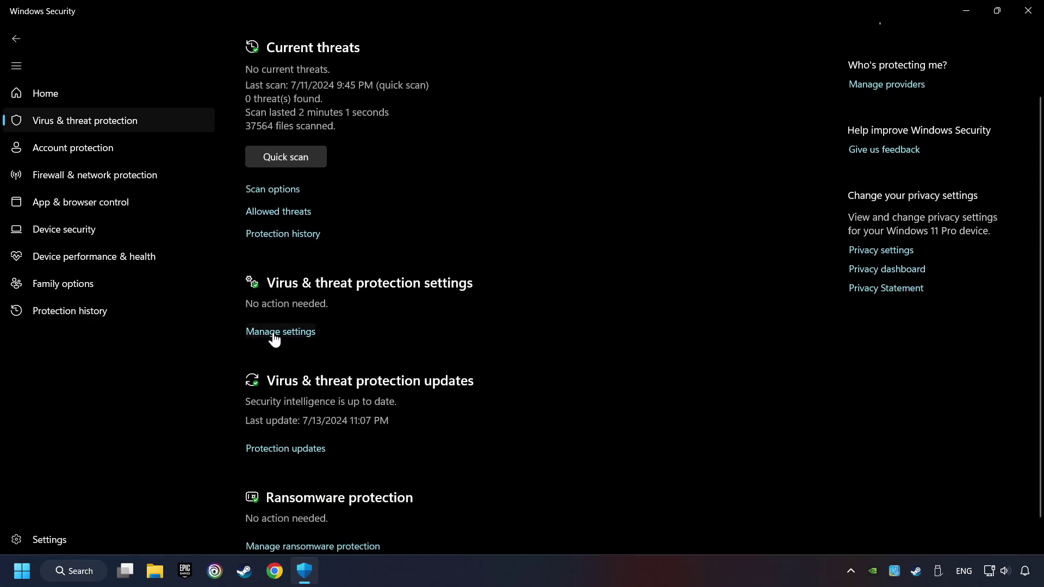
{"action": "left_click", "coordinate": [303, 333]}
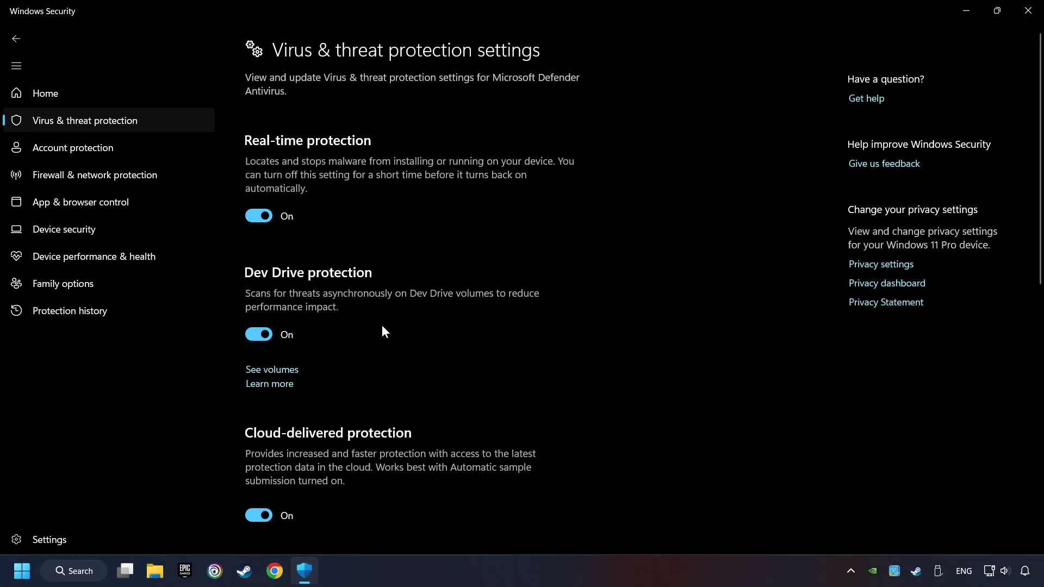
{"action": "scroll", "coordinate": [387, 348], "scroll_direction": "down", "scroll_amount": 12}
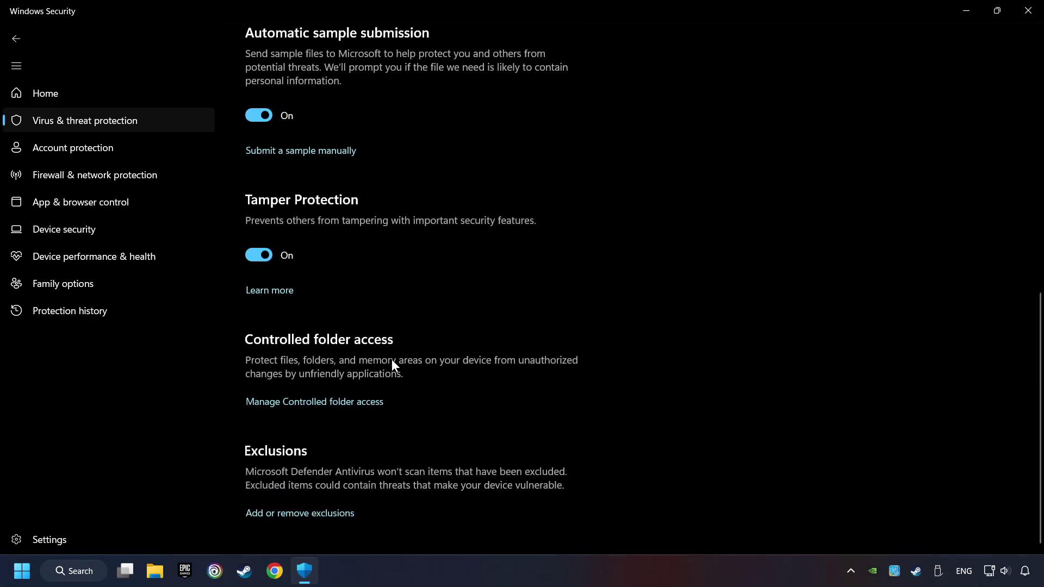
{"action": "left_click", "coordinate": [313, 515]}
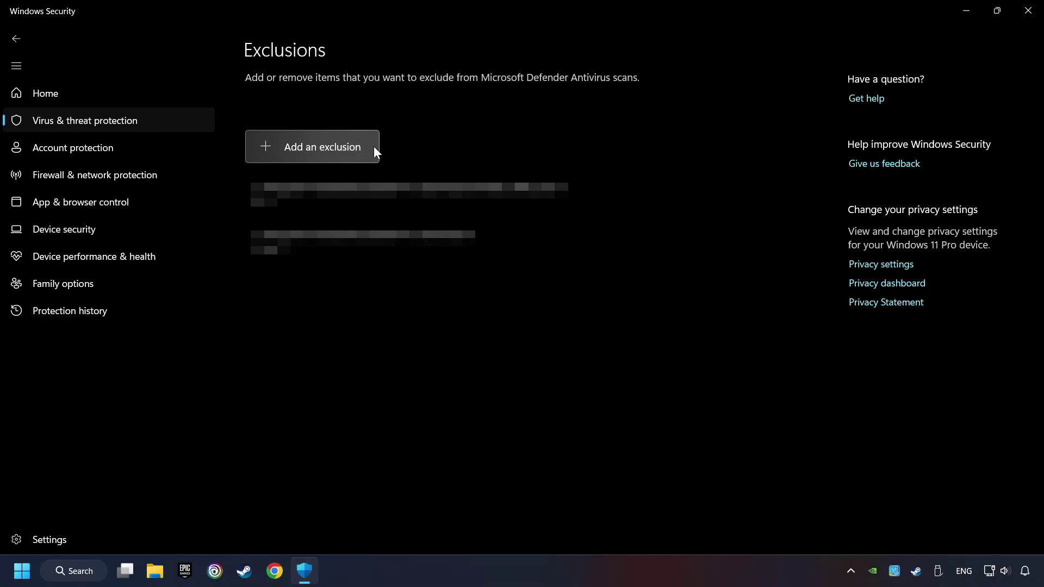
{"action": "left_click", "coordinate": [1026, 17]}
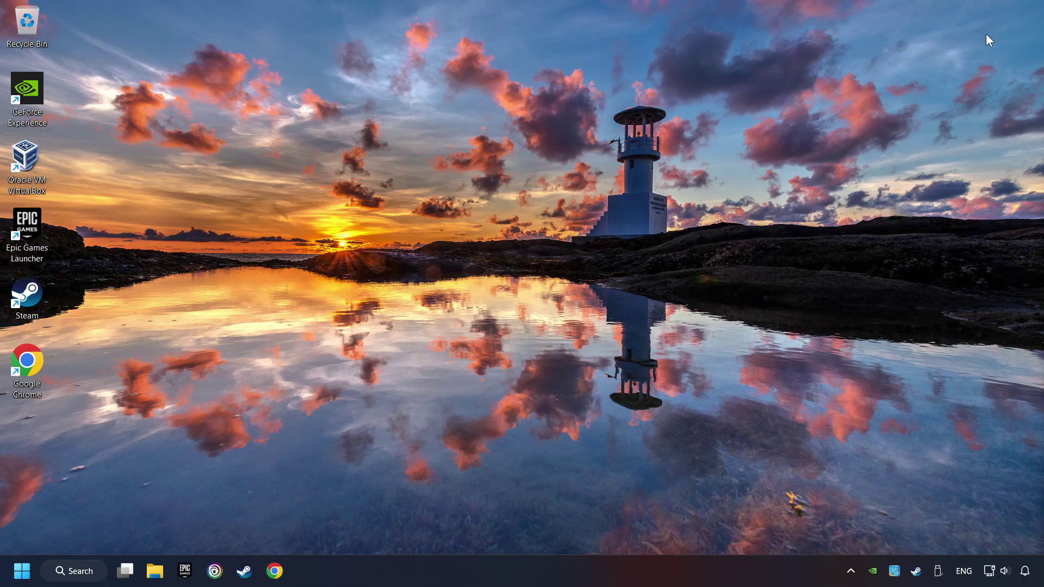
Open 'Allow an app through Windows Firewall' via search and enable Change settings.
{"action": "left_click", "coordinate": [101, 570]}
{"action": "type", "text": "firewall"}
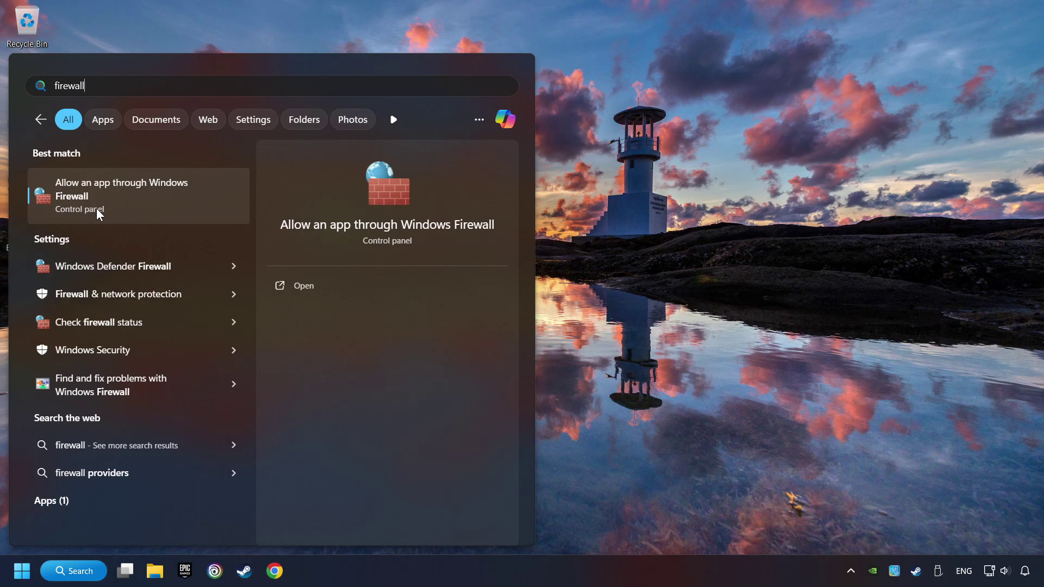
{"action": "left_click", "coordinate": [214, 194]}
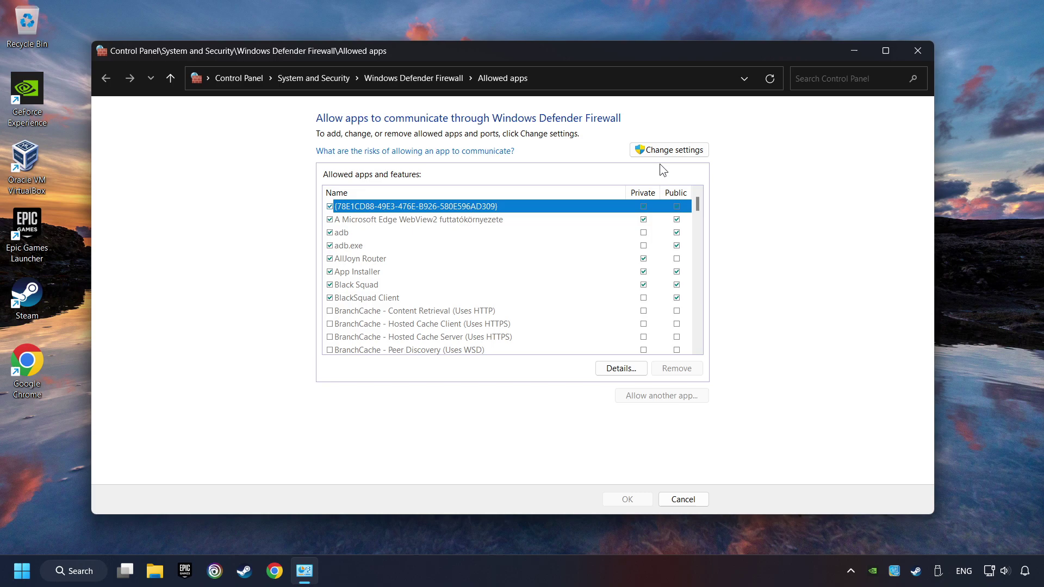
{"action": "left_click", "coordinate": [686, 151]}
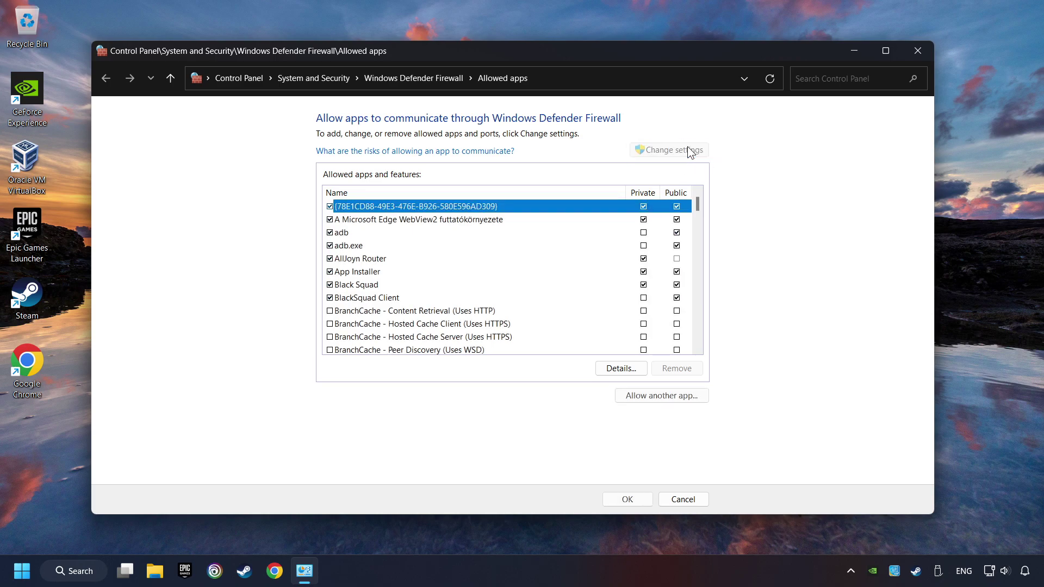
Allow GAME.exe on Private and Public networks and save with OK.
{"action": "scroll", "coordinate": [614, 237], "scroll_direction": "down", "scroll_amount": 15}
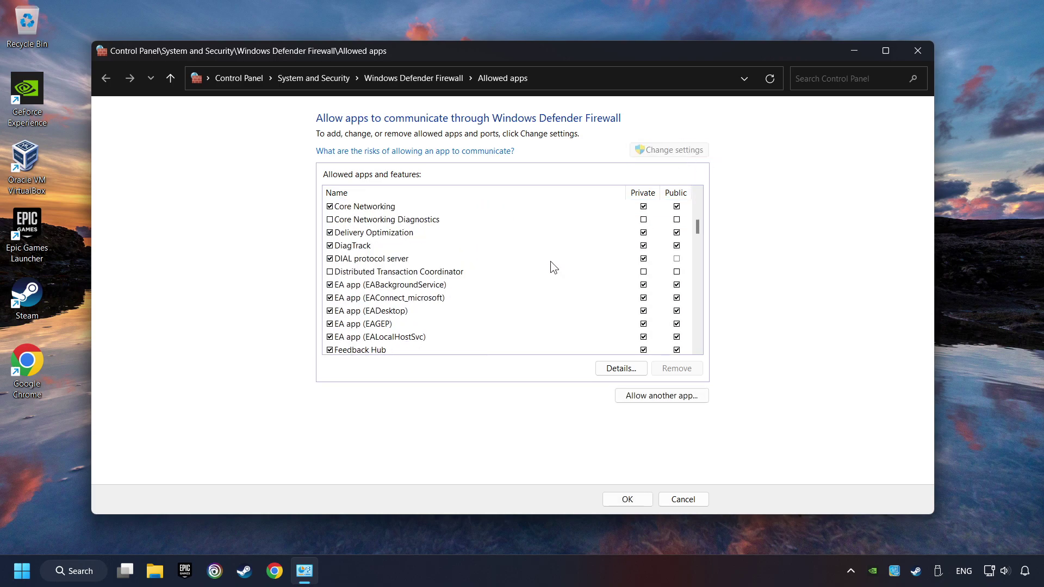
{"action": "scroll", "coordinate": [492, 255], "scroll_direction": "up", "scroll_amount": 14}
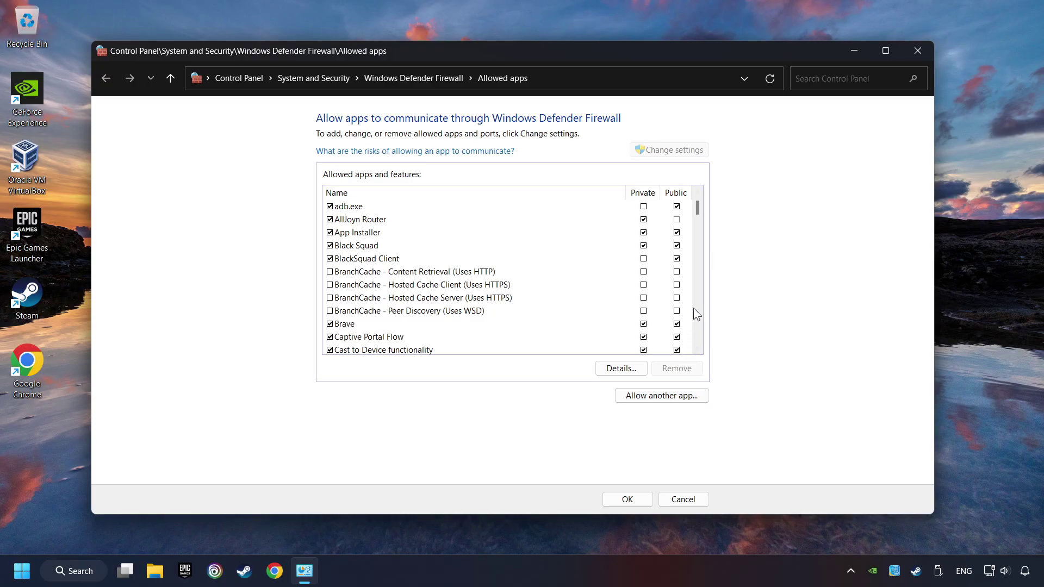
{"action": "scroll", "coordinate": [697, 211], "scroll_direction": "down", "scroll_amount": 10}
{"action": "left_click", "coordinate": [687, 211]}
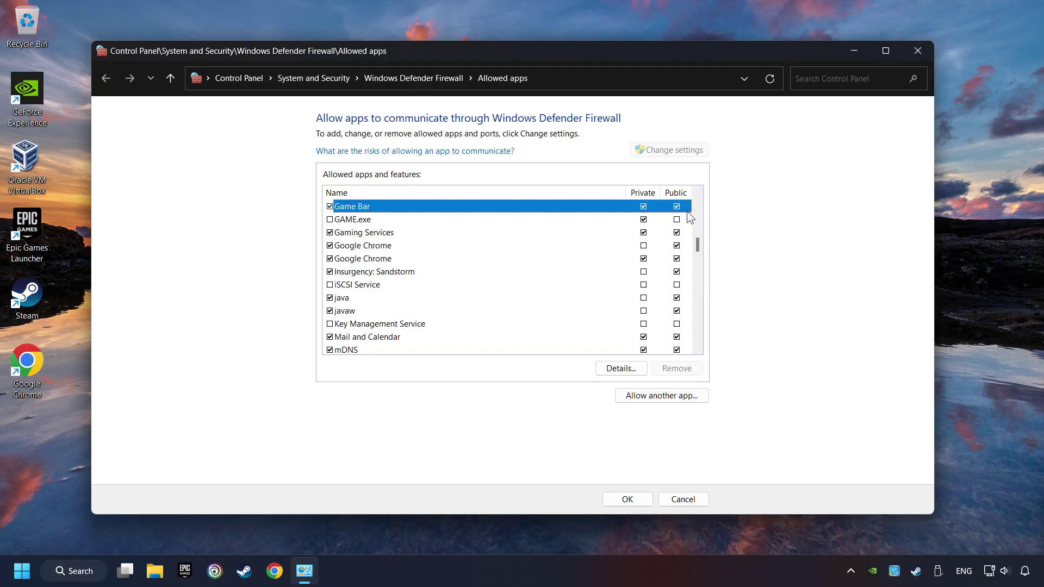
{"action": "left_click", "coordinate": [680, 219]}
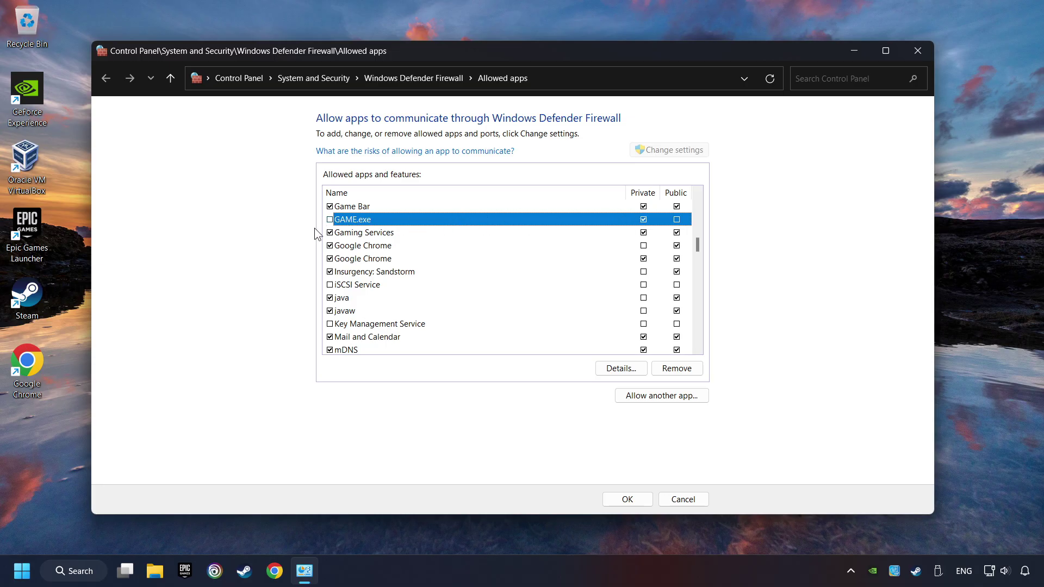
{"action": "left_click", "coordinate": [330, 219]}
{"action": "left_click", "coordinate": [678, 221]}
{"action": "left_click", "coordinate": [629, 503]}
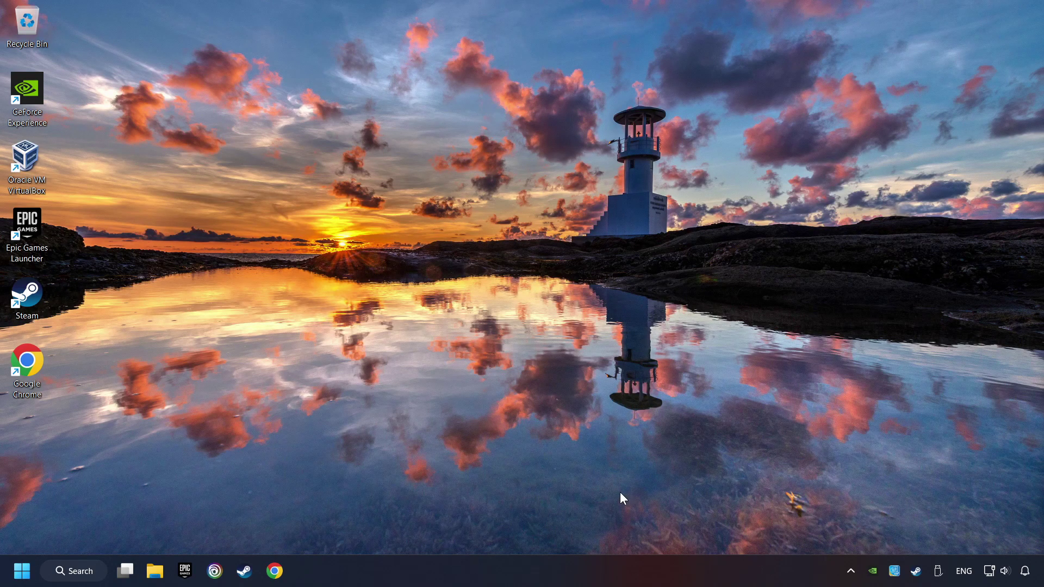
Launch Command Prompt as administrator from a 'cmd' search.
{"action": "left_click", "coordinate": [97, 574]}
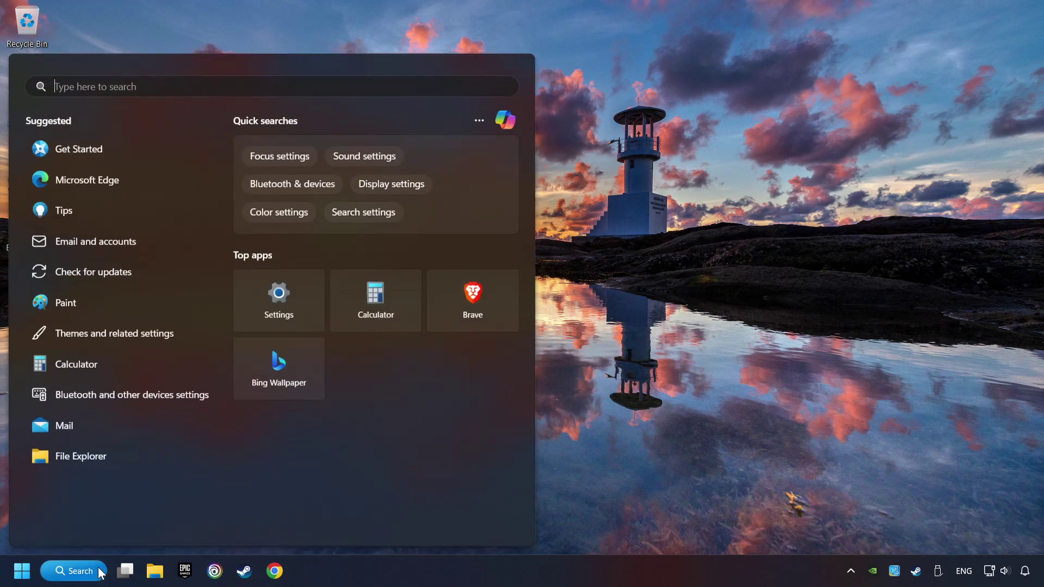
{"action": "type", "text": "cmd"}
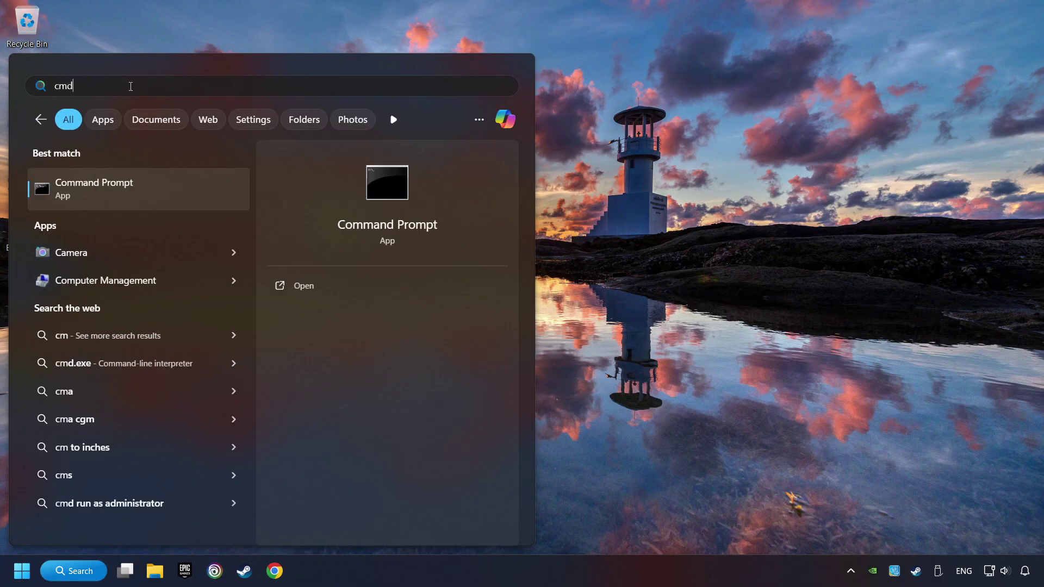
{"action": "right_click", "coordinate": [203, 185]}
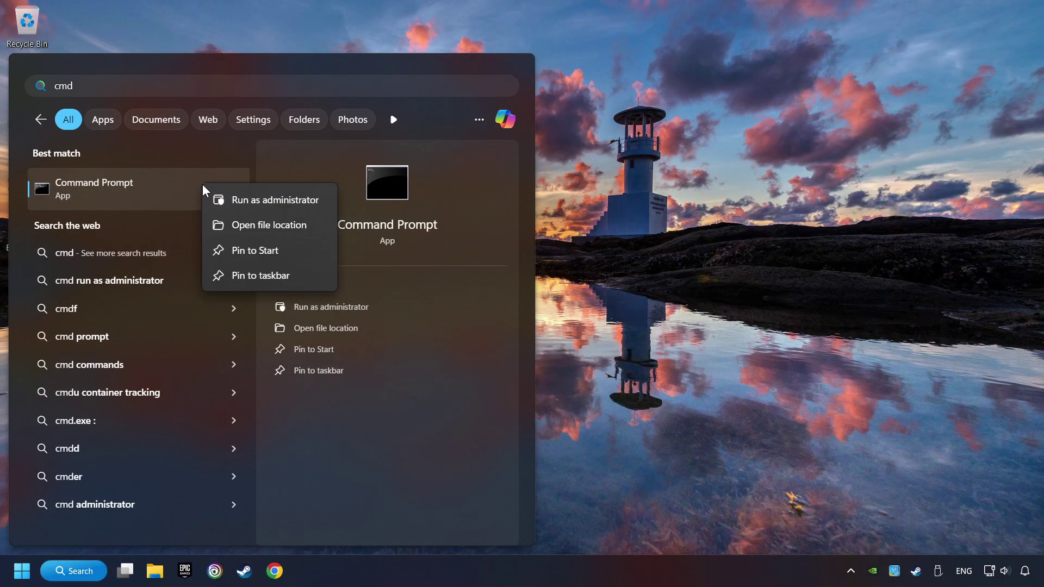
{"action": "left_click", "coordinate": [260, 200]}
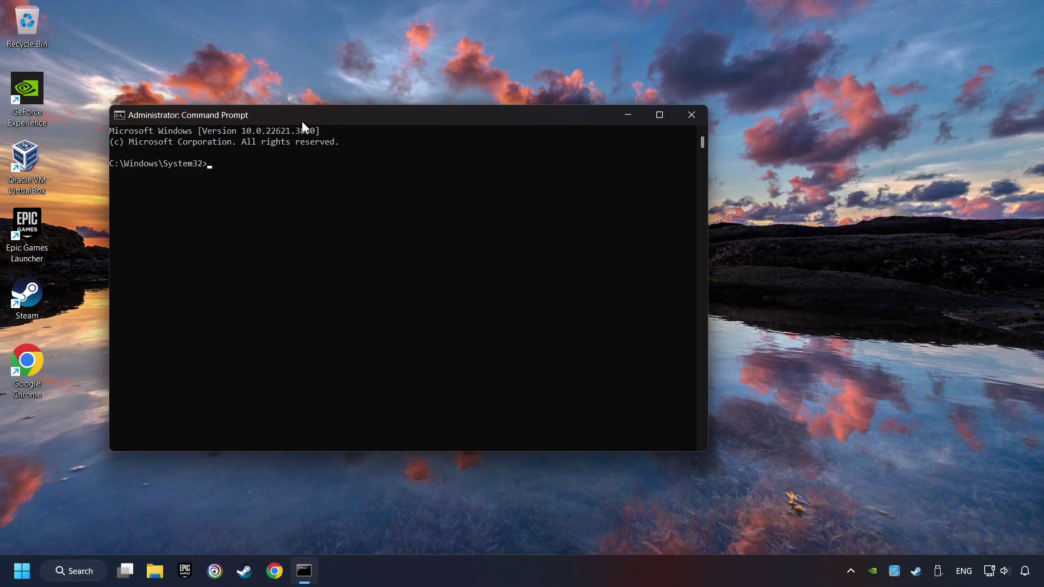
{"action": "left_click_drag", "start_coordinate": [301, 122], "coordinate": [419, 135]}
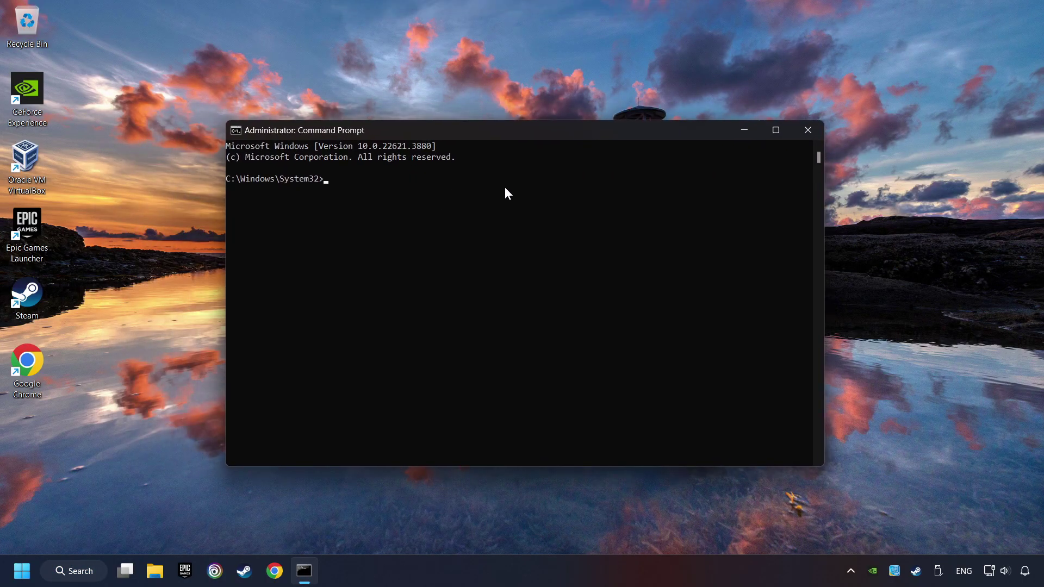
Run sfc /scannow, close the window once scanning starts, and bring up Start's power options.
{"action": "type", "text": "sfc /scannow"}
{"action": "key", "text": "Return"}
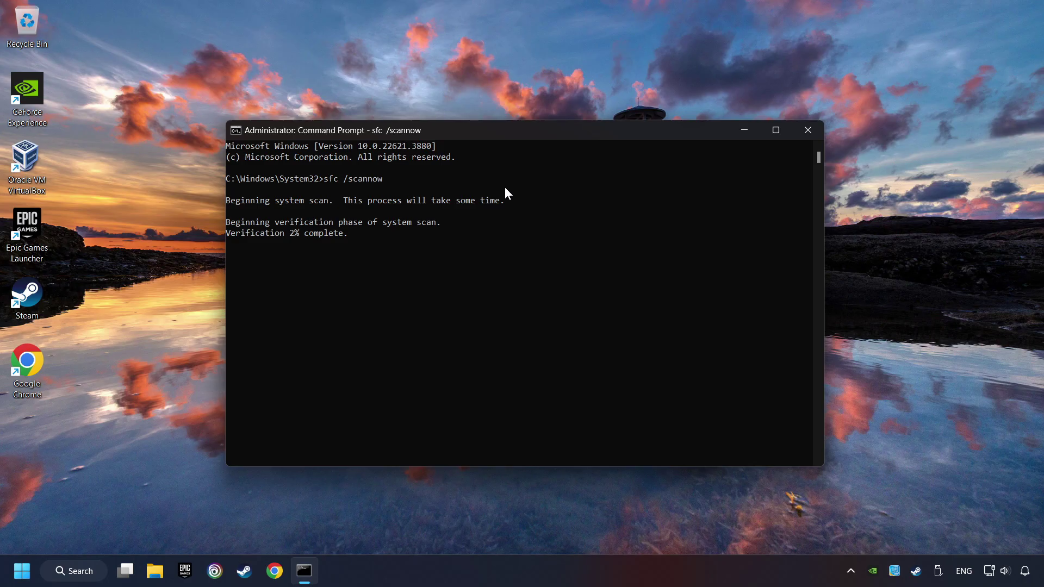
{"action": "key", "text": "alt+F4"}
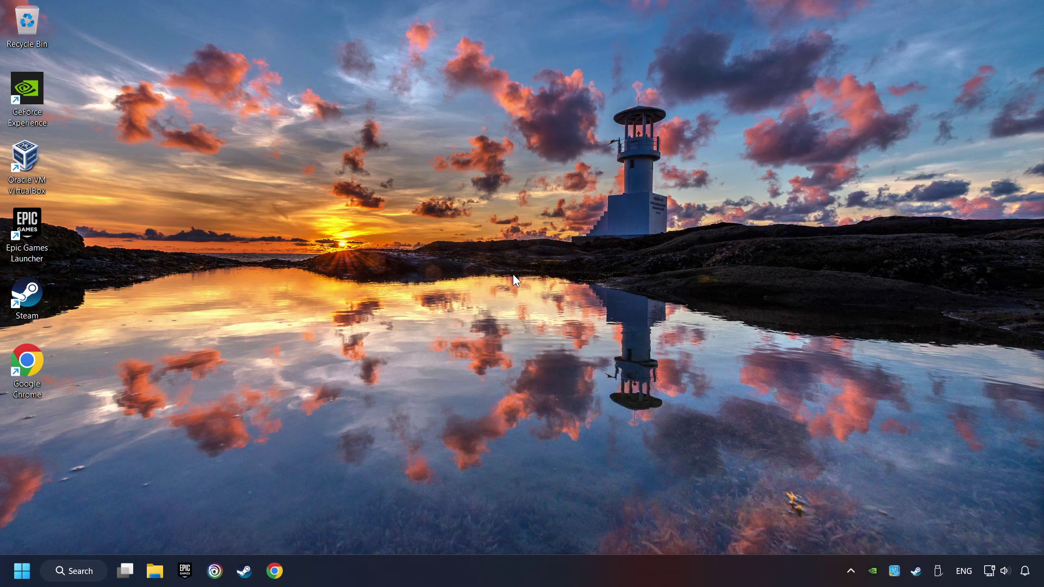
{"action": "left_click", "coordinate": [22, 570]}
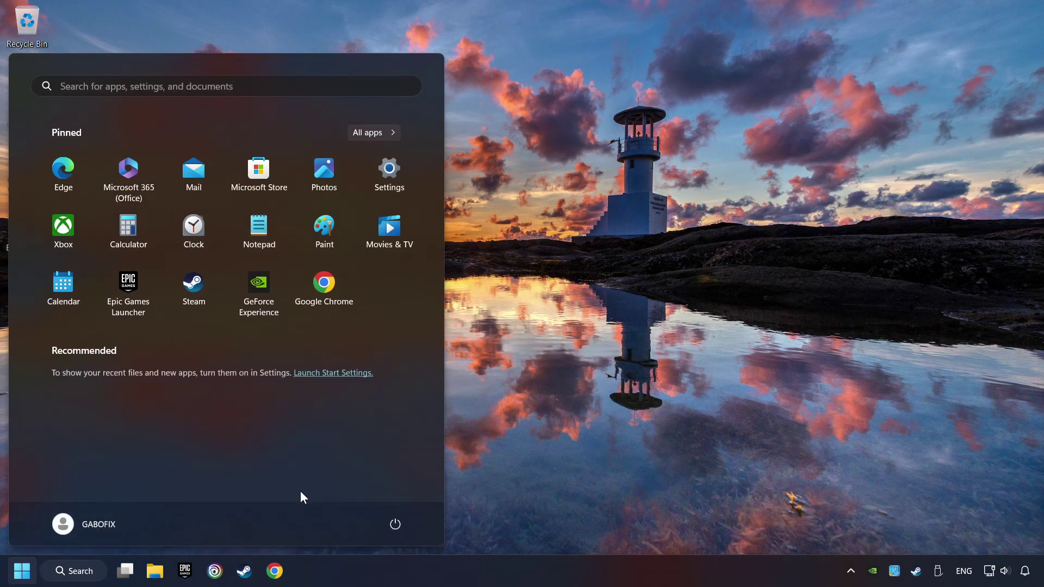